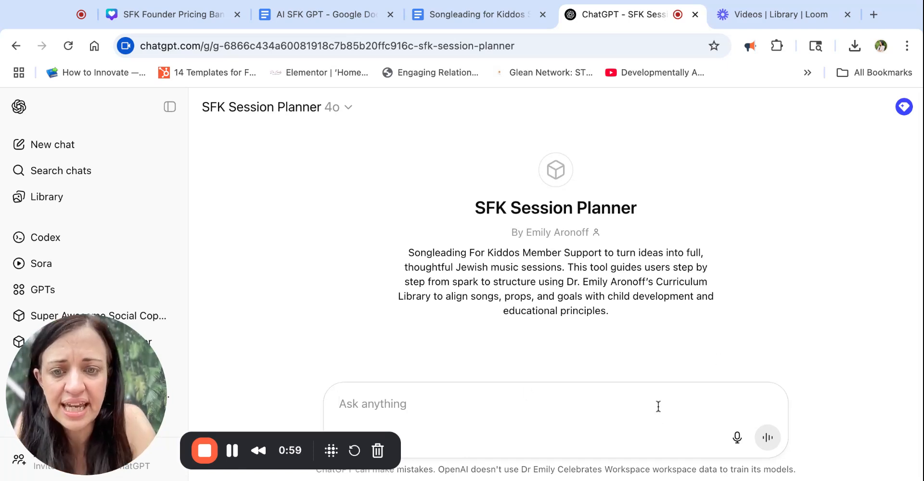
- Ask for song suggestion ideas for a camp songsession themed Israel next week, including The Hope by Rick Recht and teaching some Hebrew vocabulary words
type("Hi I want to pl")
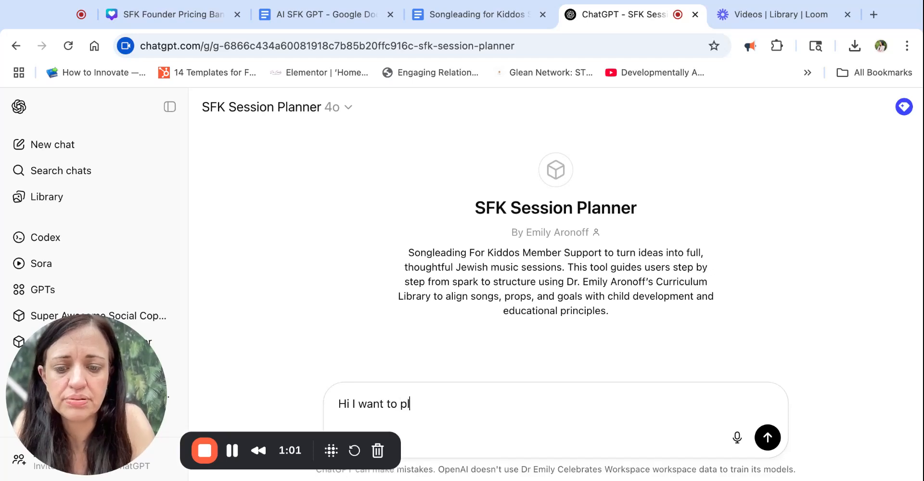
type("an a songs s")
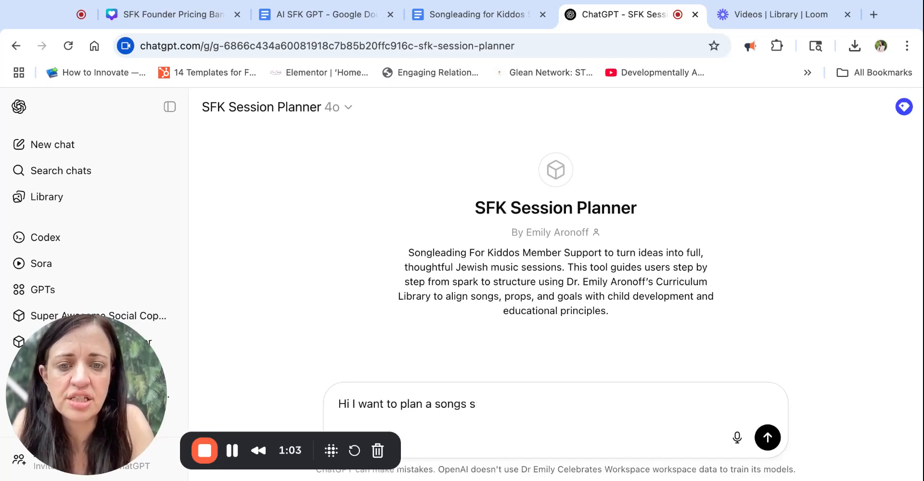
type("eession ofr c")
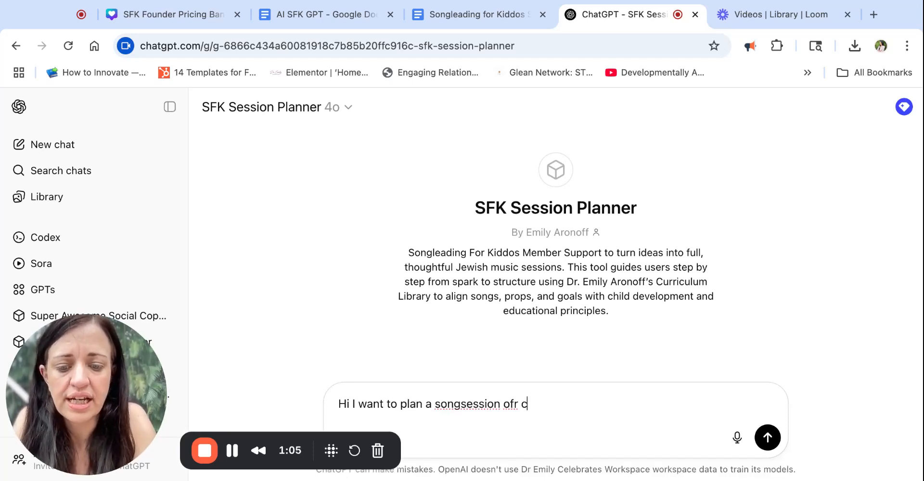
type("amp, our theme")
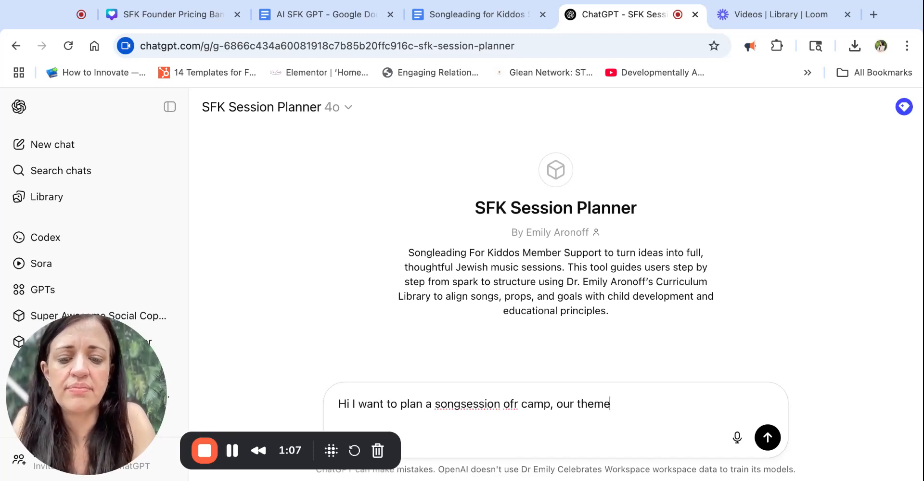
type(" next week is IS")
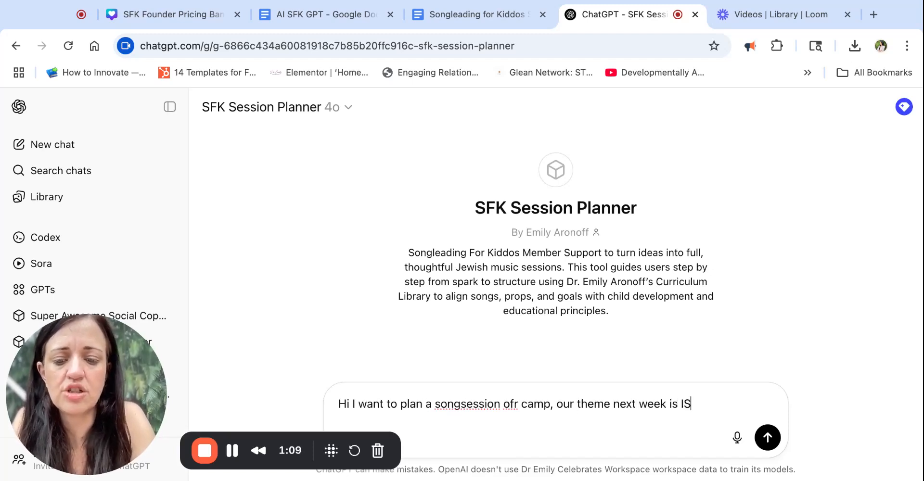
type("arel, I want to d")
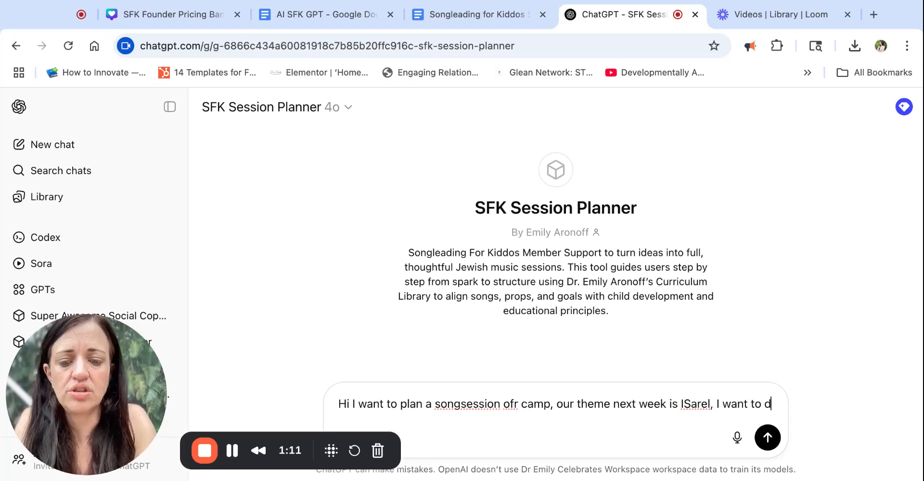
type("o The Hope by")
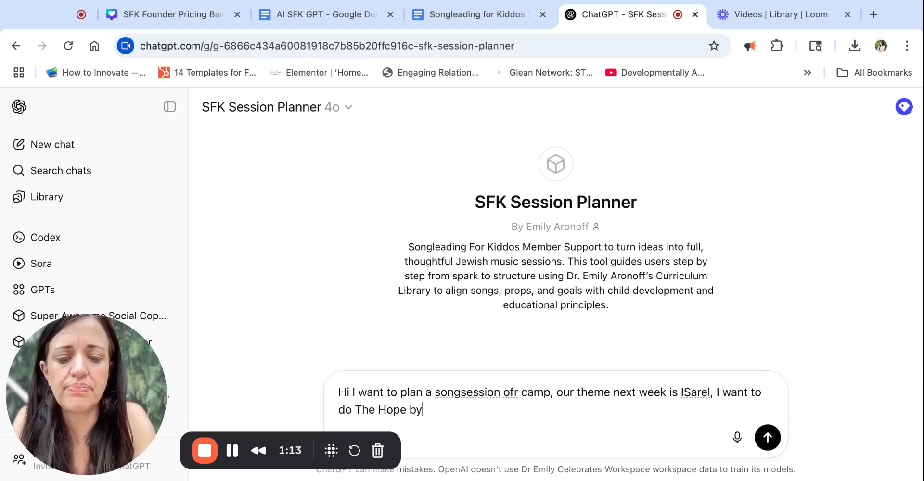
type(" Rick Rec")
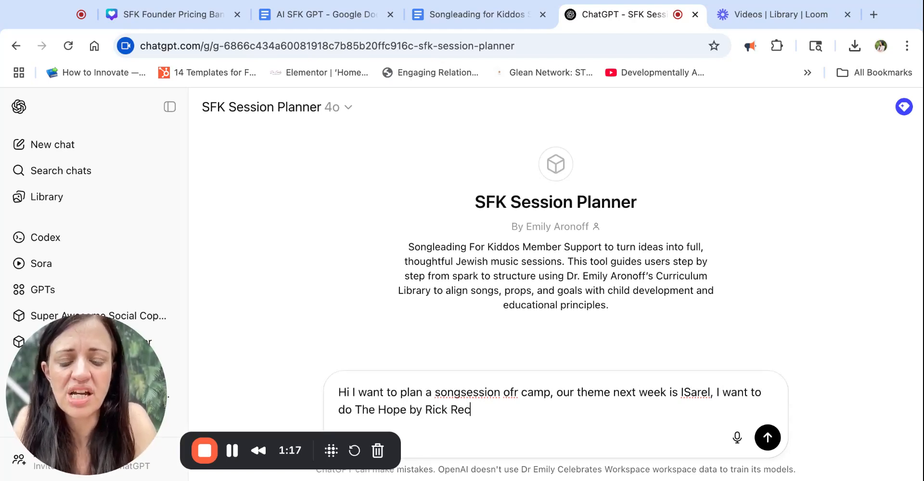
type("ht and teach some hebre")
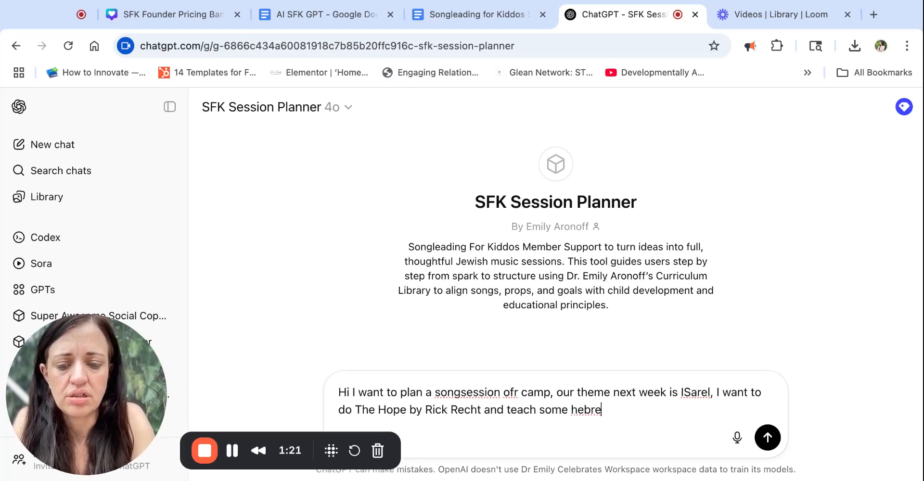
type("w vocabulary words as well,")
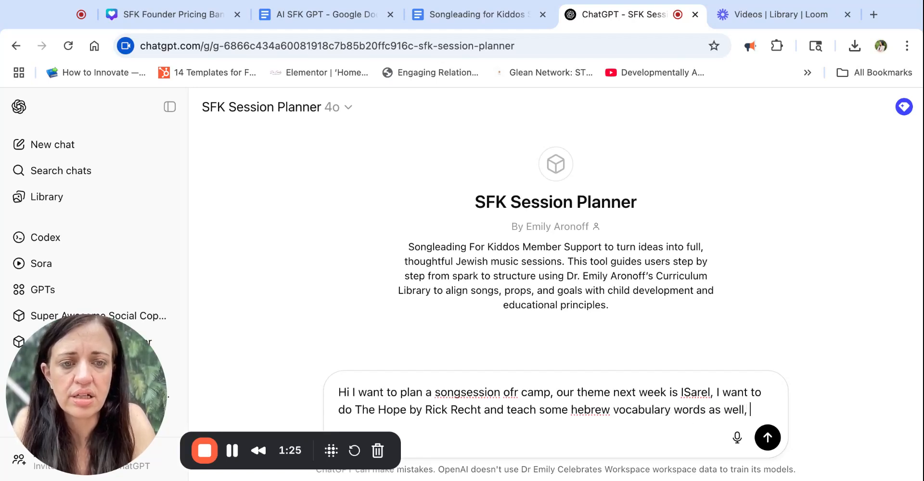
type(" I nee")
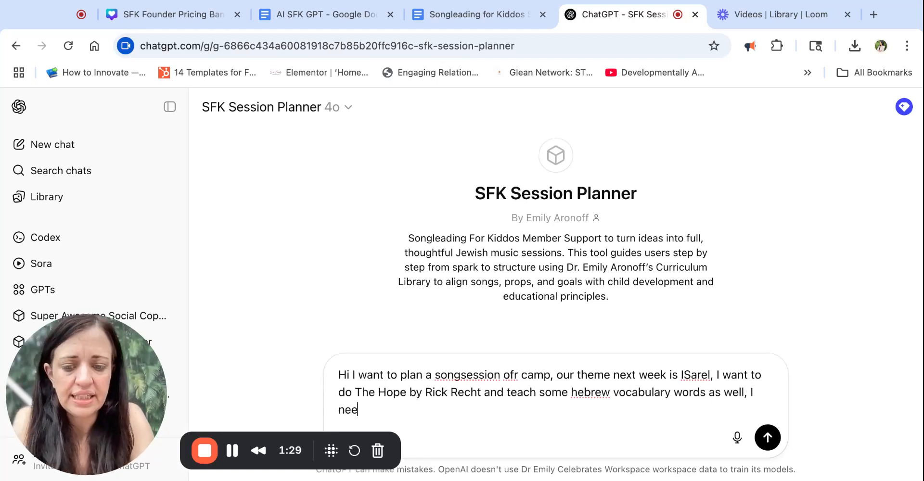
type("d song suggestion ideas")
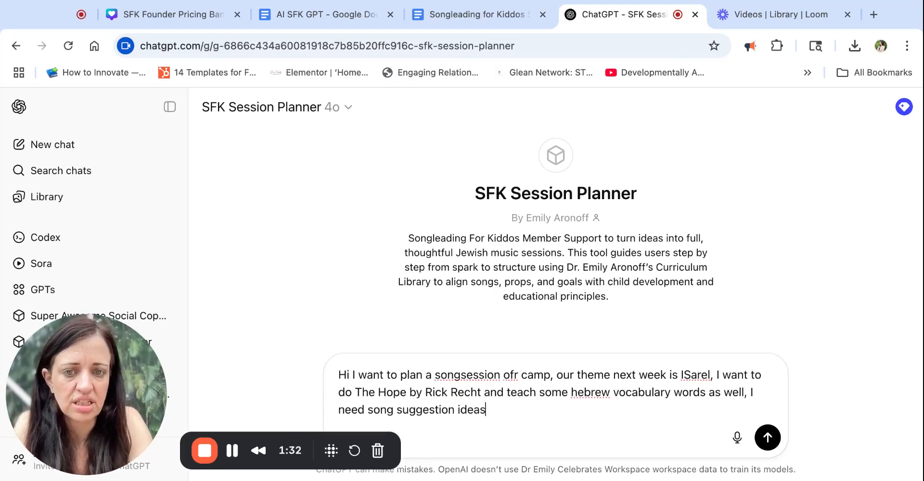
key("Return")
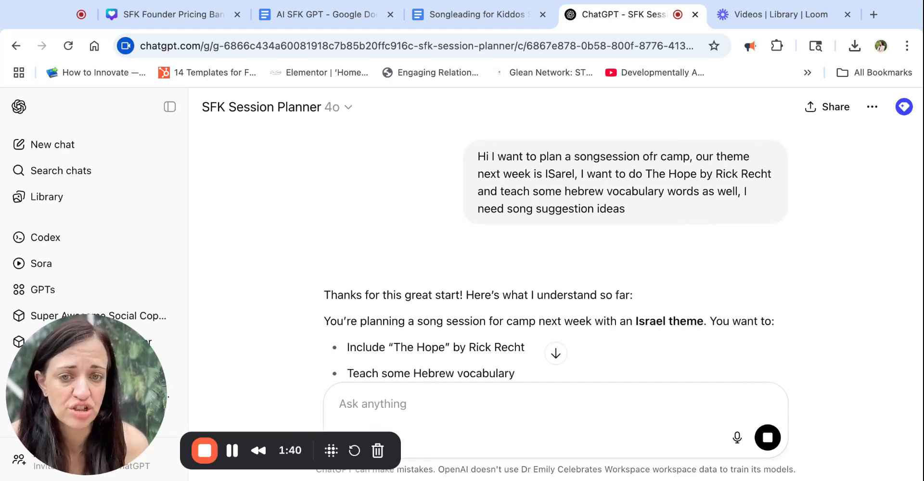
- Draft a reply: 6 year olds, 25 minutes, a series seen each week, and they know some camp repertoire including some Hebrew songs
scroll(842, 314, "down", 3)
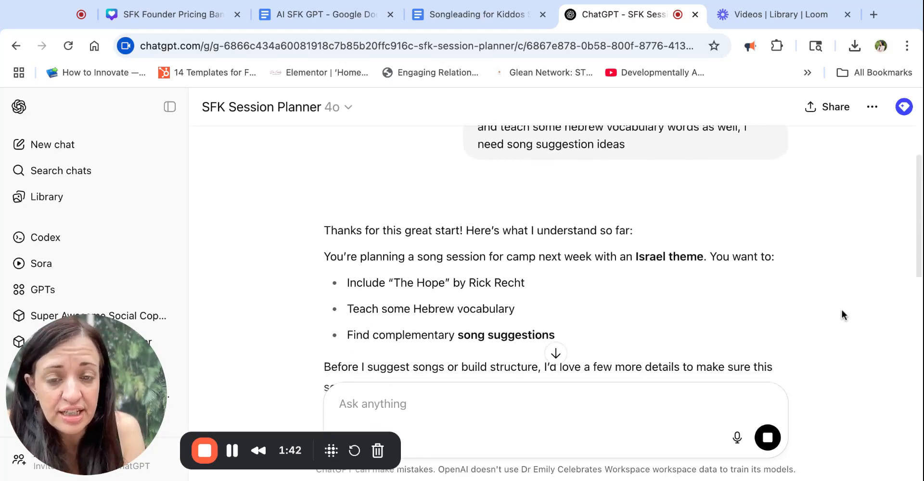
scroll(842, 314, "down", 3)
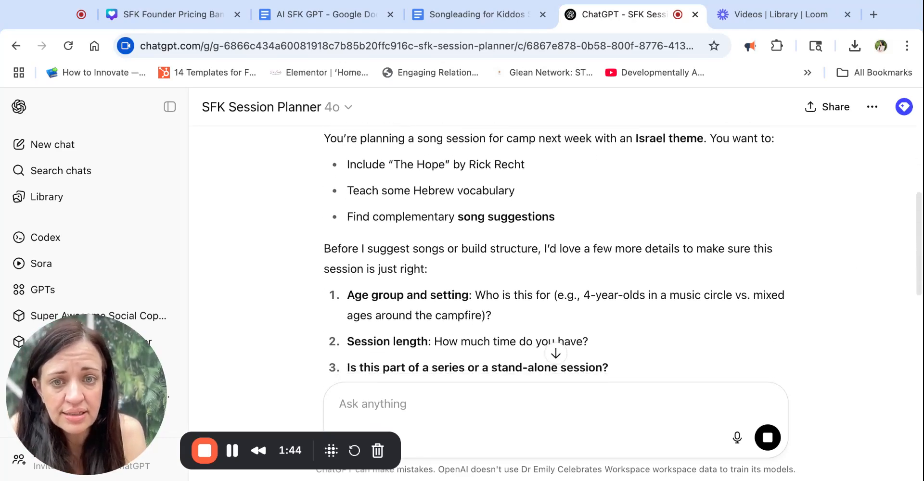
scroll(623, 253, "down", 2)
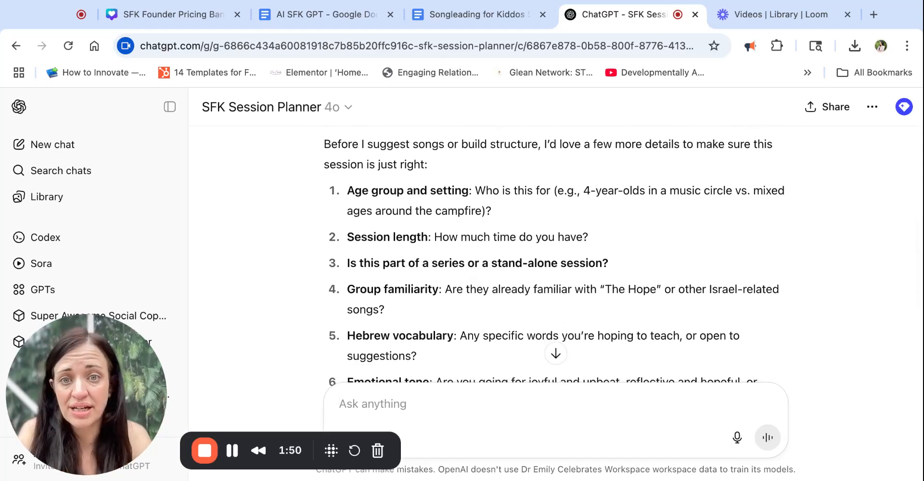
type("its with 6 year olds , for 25 minuts, ist a series, i see them each week")
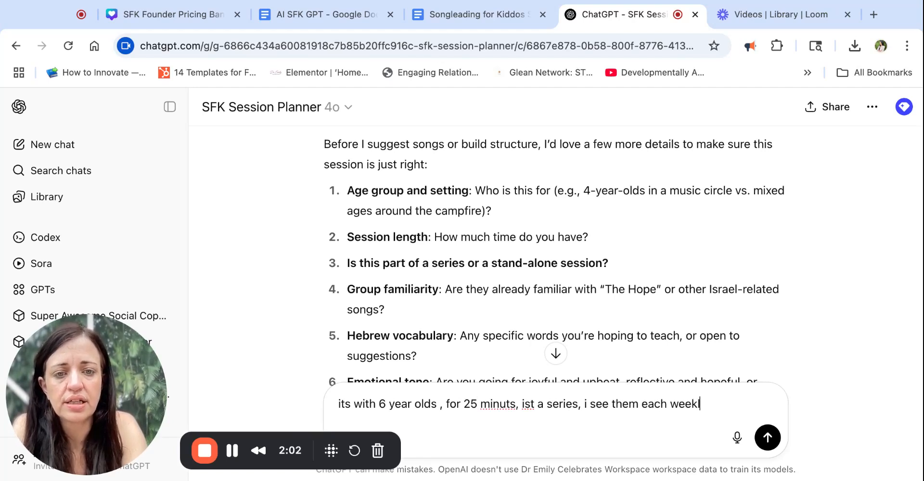
type(" so I know th")
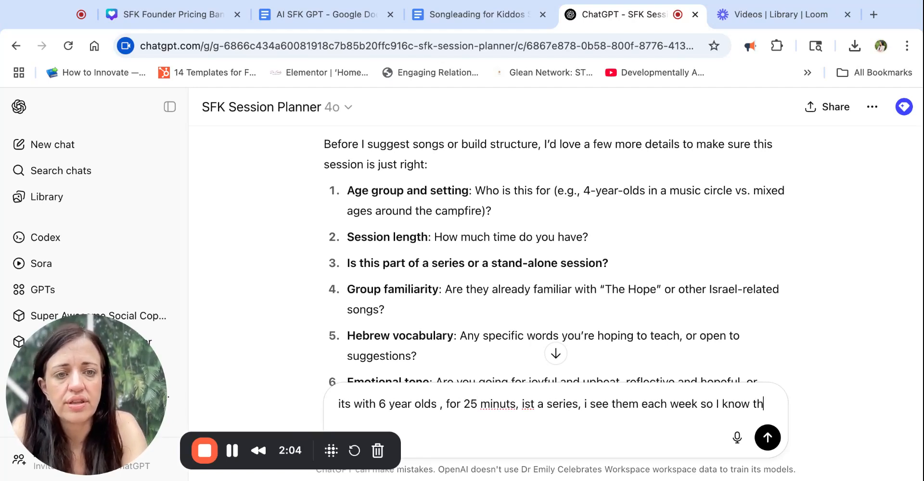
type("em and they know")
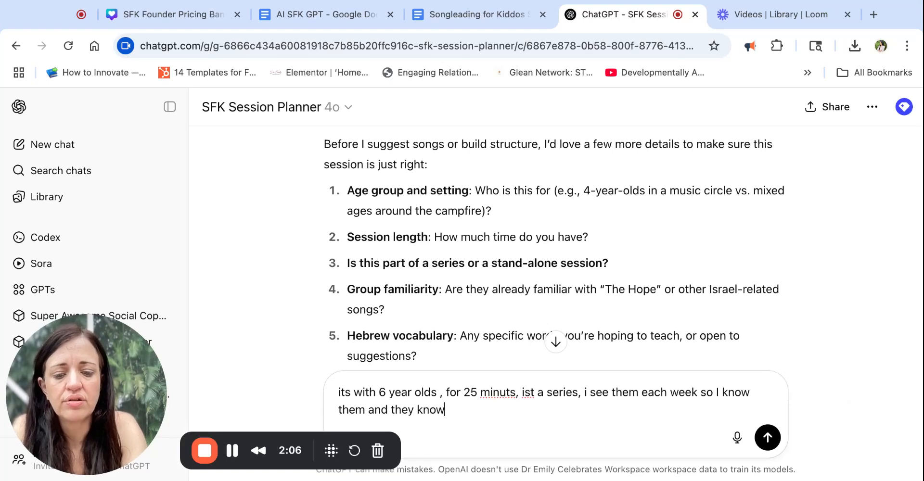
type(" some of our cmap")
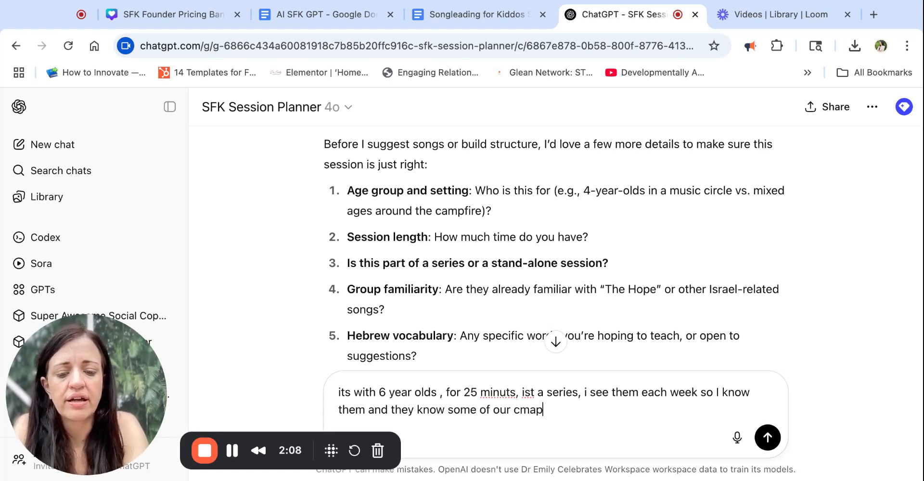
type(" erpertoire ")
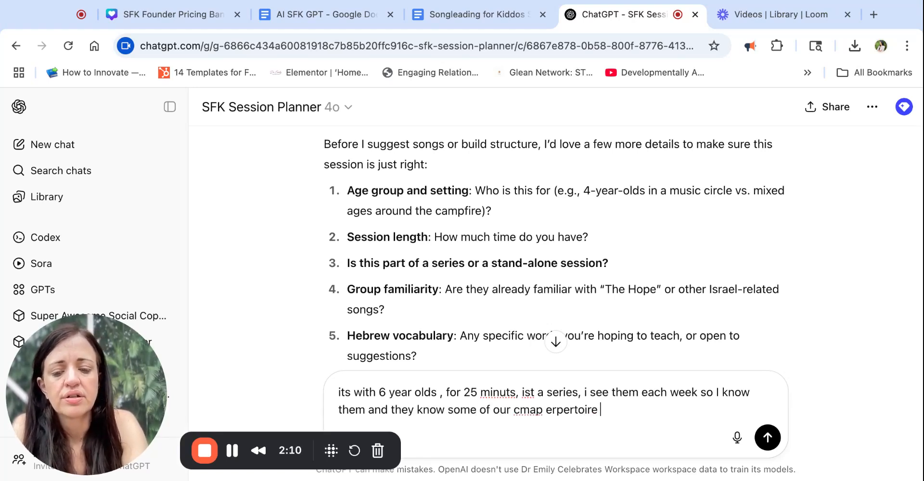
type("which includes some ")
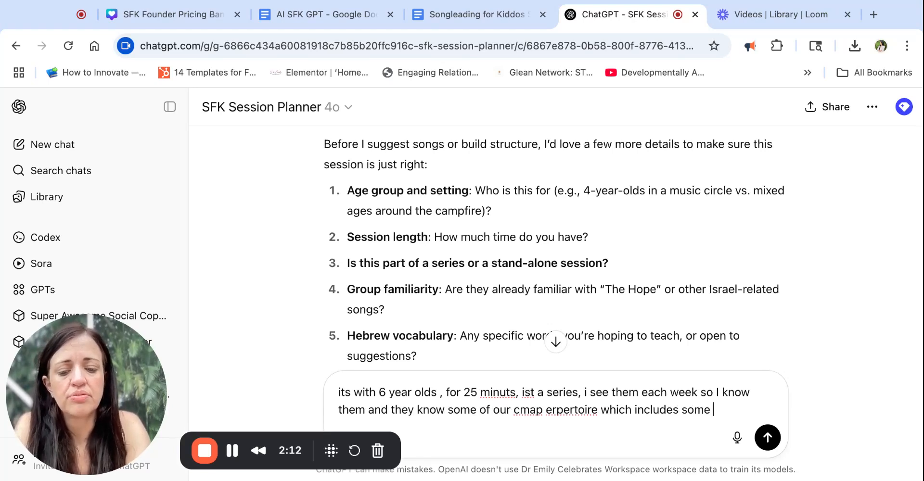
type("hebrew songs, ")
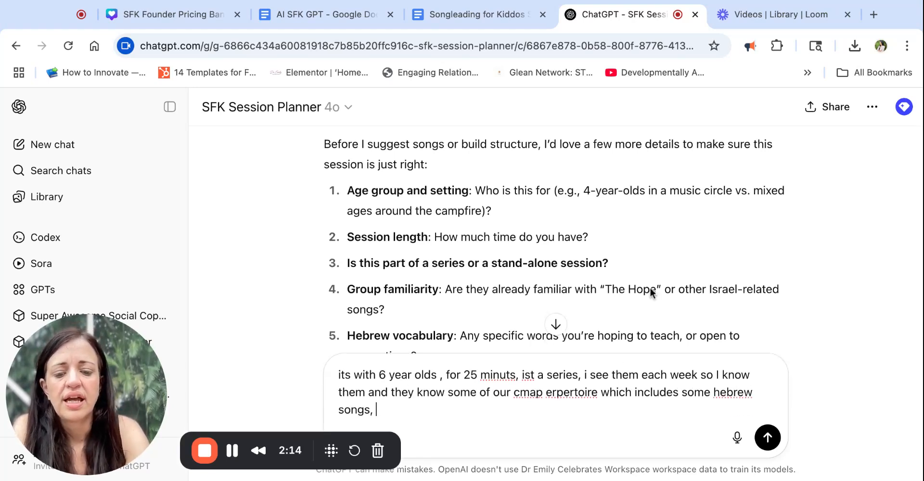
- Add to the reply that you like teaching maybe "shalom" or "stop", or animal names or numbers
type("and I like teac")
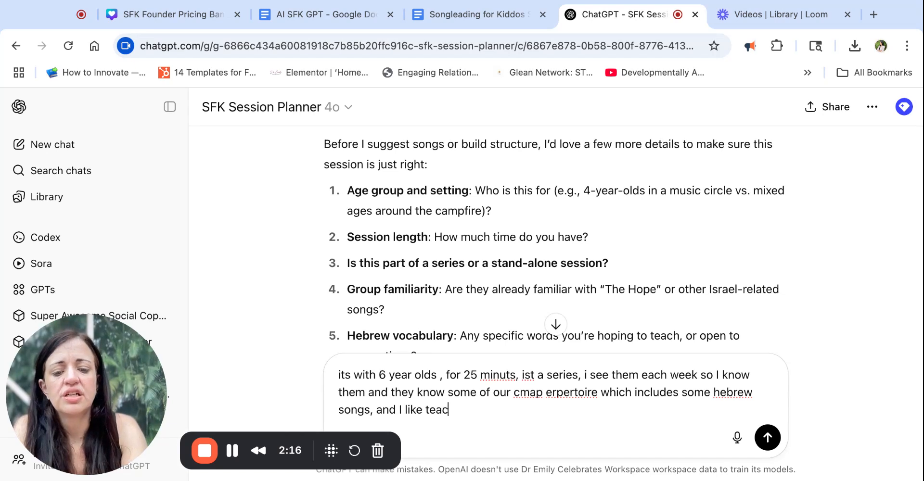
type("hing maybe \"shalom\" or asl o")
type("\"stop and")
key("BackSpace")
key("BackSpace")
key("BackSpace")
type("\" or animal nmam")
key("BackSpace")
key("BackSpace")
key("BackSpace")
type("ames or")
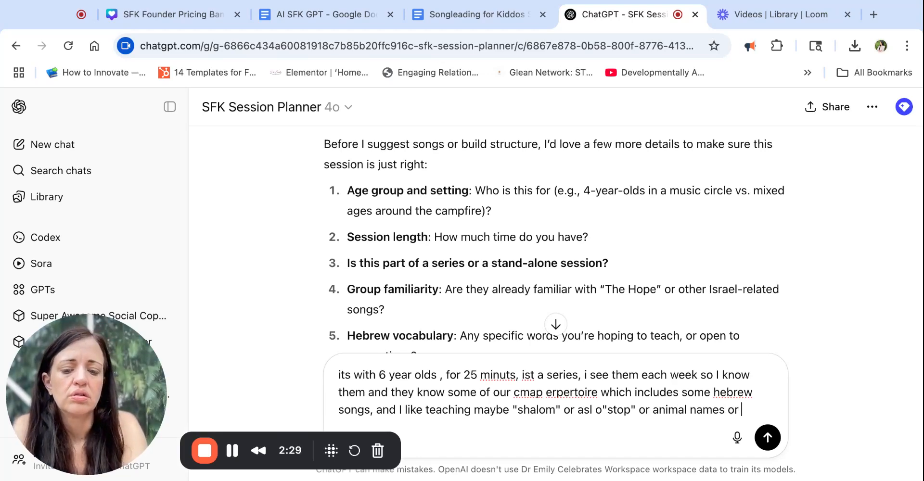
type(" numbers...")
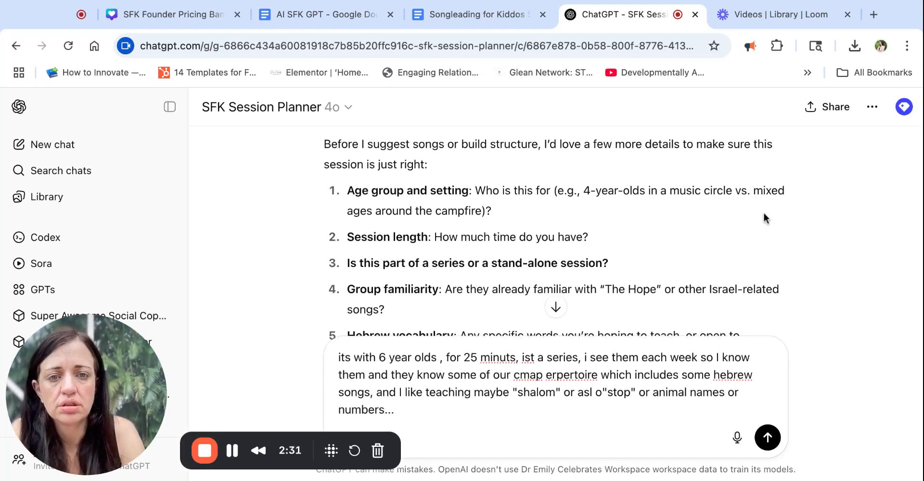
- Add an upbeat and hopeful tone, blue and white scarves, flags, a map, and a wish for some new songs, and send the reply
scroll(763, 214, "down", 2)
scroll(763, 212, "down", 3)
type("i want upbeat and hopeful, I've ")
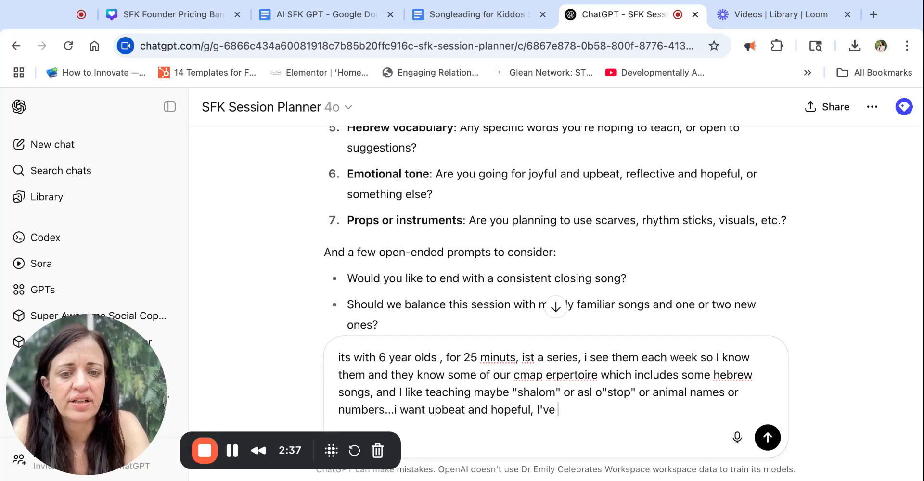
type("got blue and white scavers and flags and")
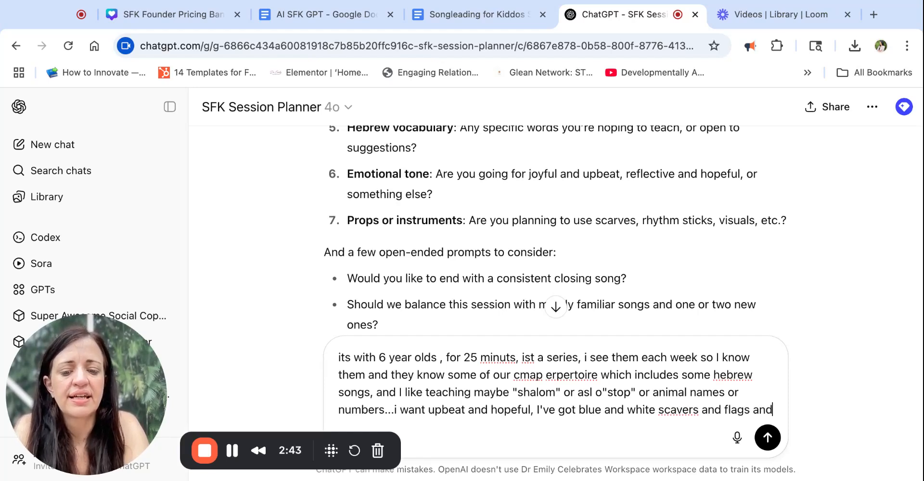
type(" a ,mpe")
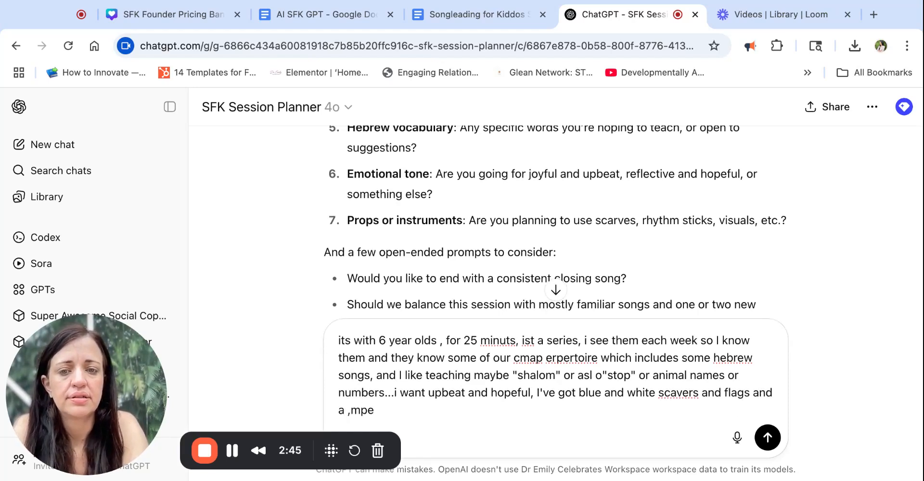
key("BackSpace")
key("BackSpace")
key("BackSpace")
key("BackSpace")
type("mp")
key("BackSpace")
type("ap,")
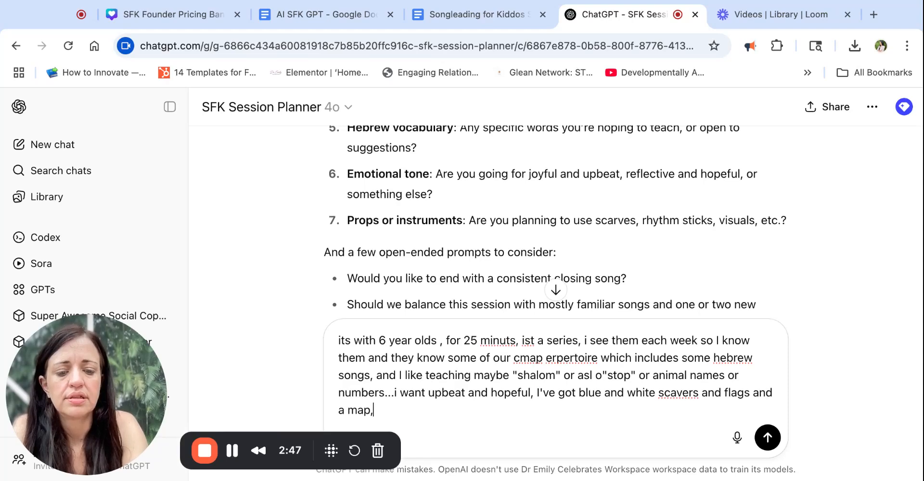
type(" i want some new songs")
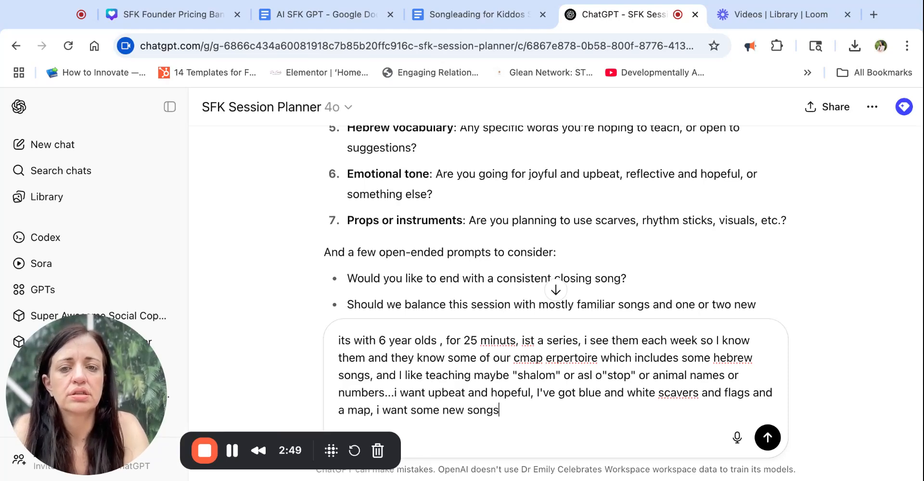
key("Return")
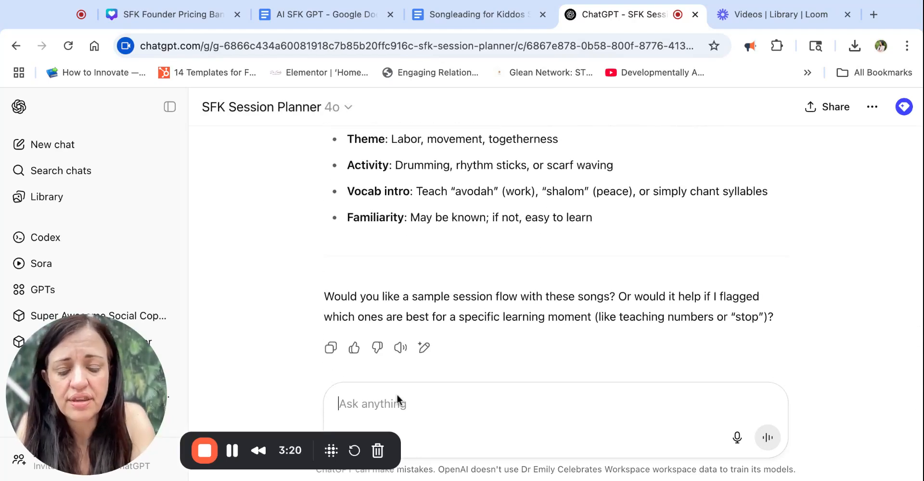
- Draft a reply saying the riding a camel song is too young because it is a lap bounce song
type("the riding a c")
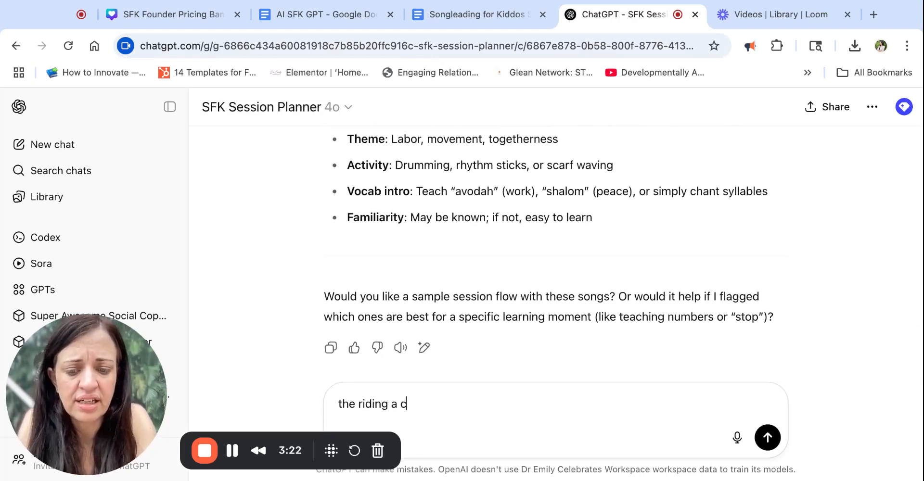
type("amel song is too yo")
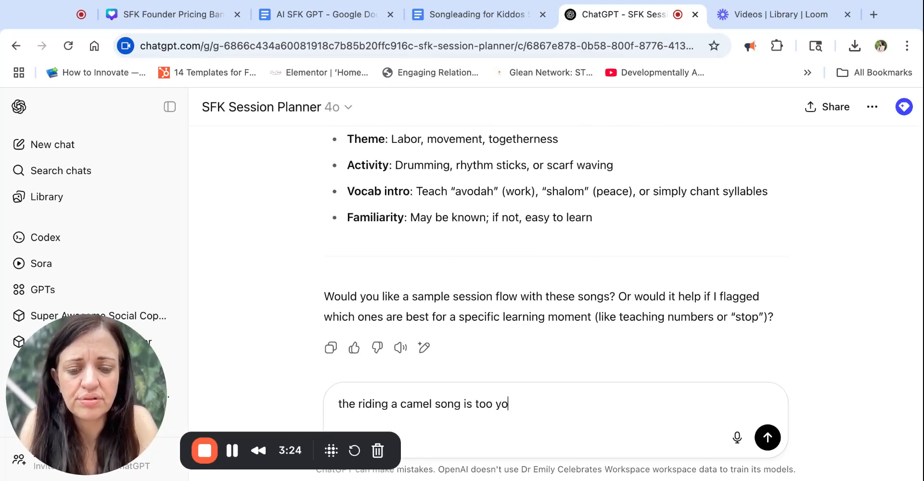
type("ung, that a lap bounce")
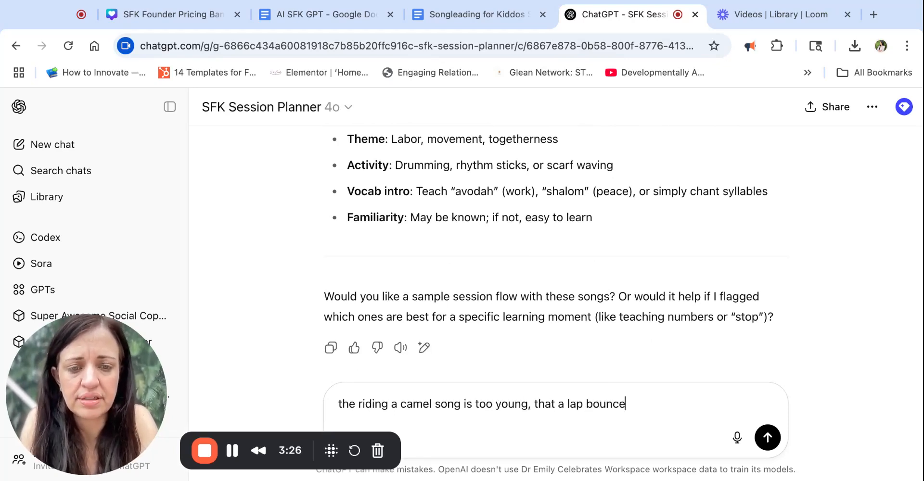
type(" song")
- Add to the reply a question about a vocabulary song or anything that goes over Hebrew words, and send it
scroll(438, 284, "down", 1)
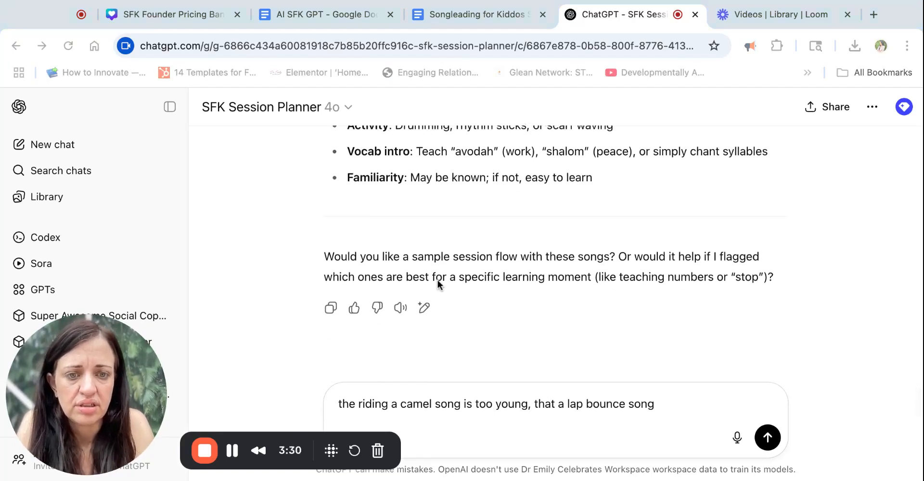
type("what about a vacublar")
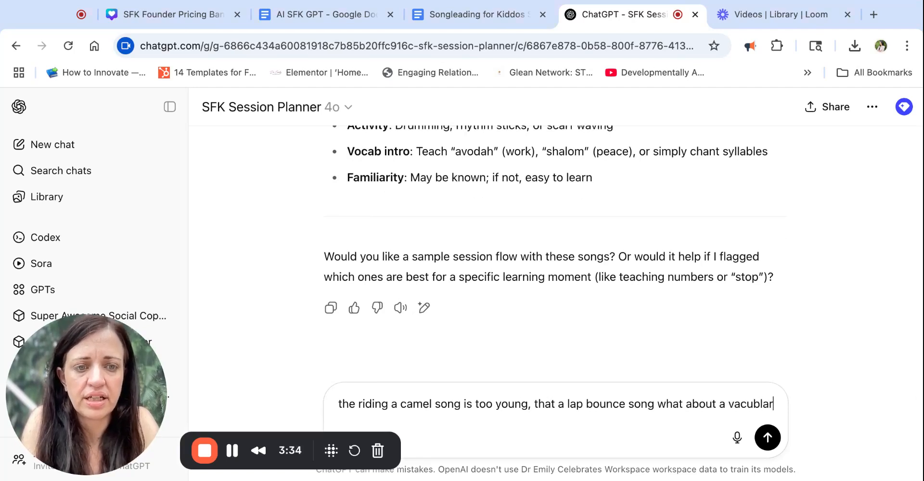
key("BackSpace")
key("BackSpace")
key("BackSpace")
type("ovabulry song? an")
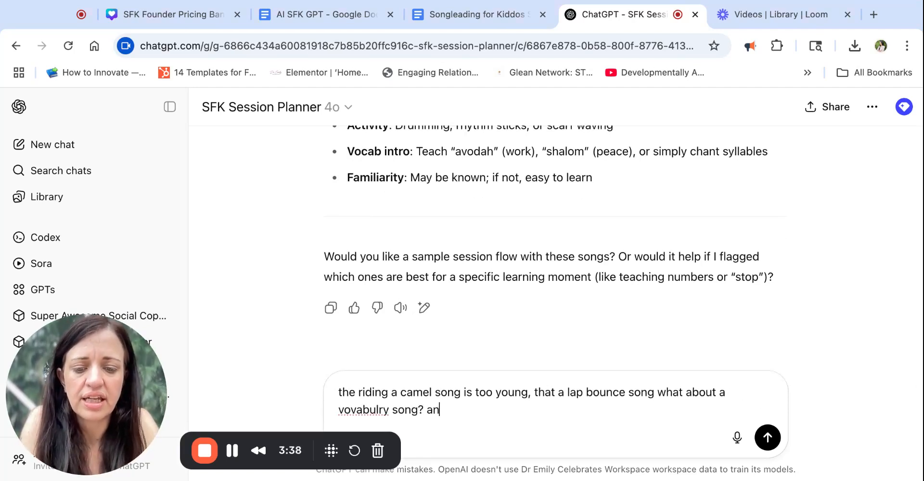
type("ything that goges")
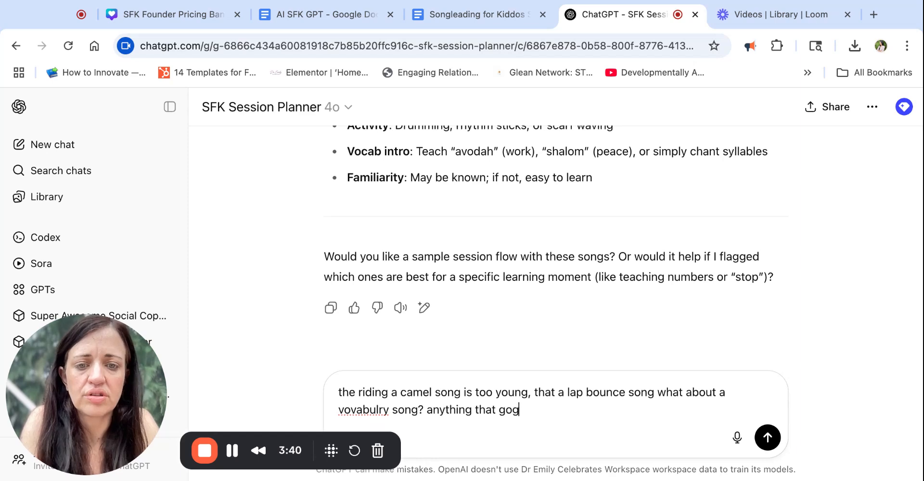
key("BackSpace")
key("BackSpace")
key("BackSpace")
type("es over h")
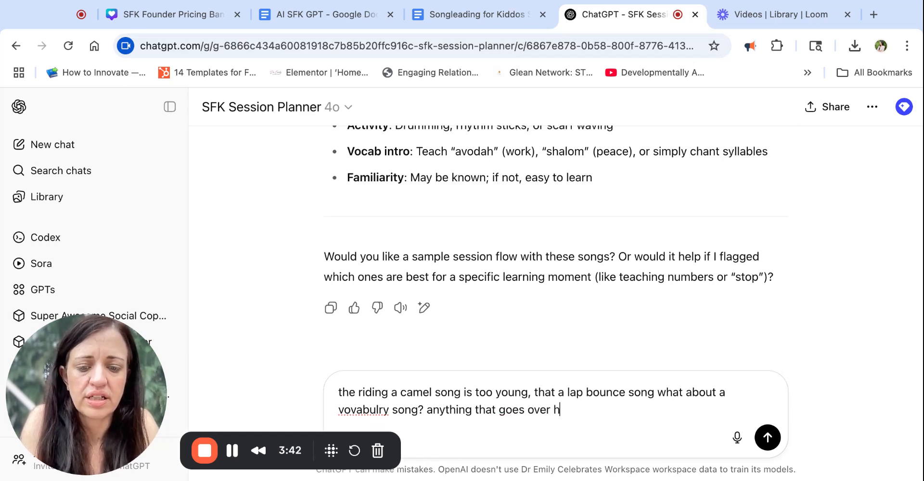
type("rbre words?")
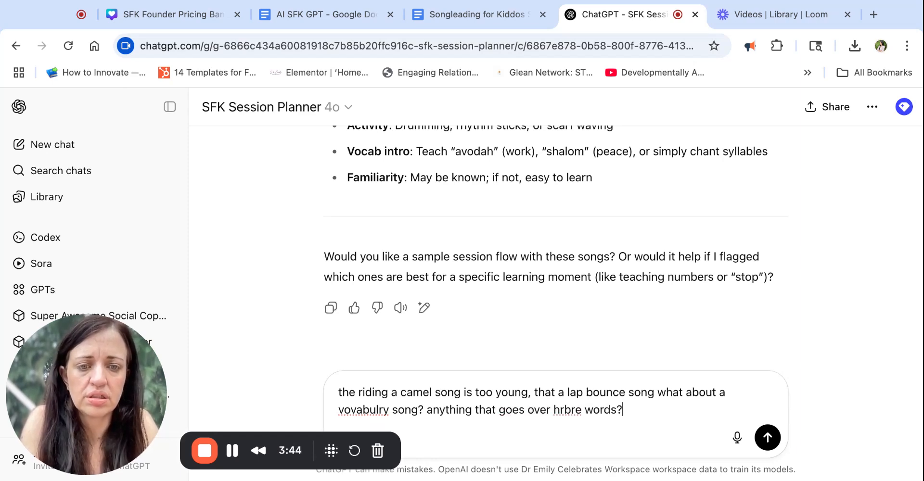
key("Return")
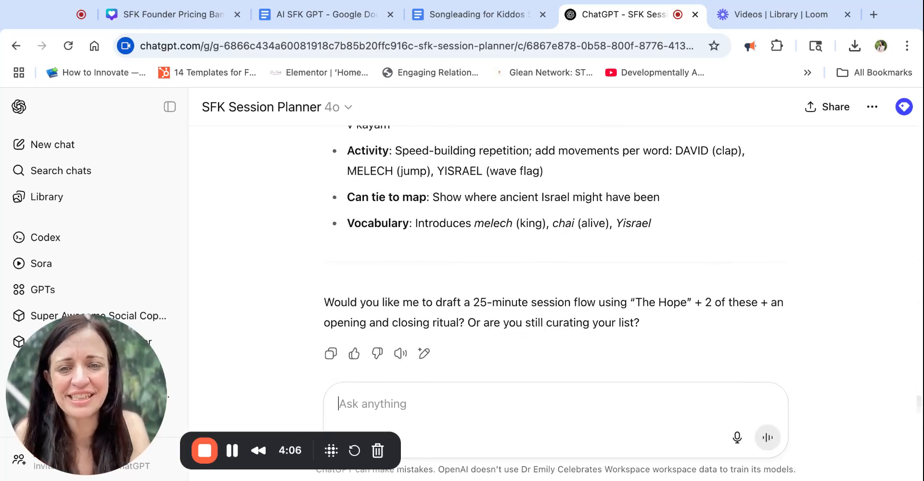
- Request the session flow, noting The Hope doesn't have to start, with Hinei Mah Tov as the opening ritual and Shalom Chaverim as the closing
type("yees")
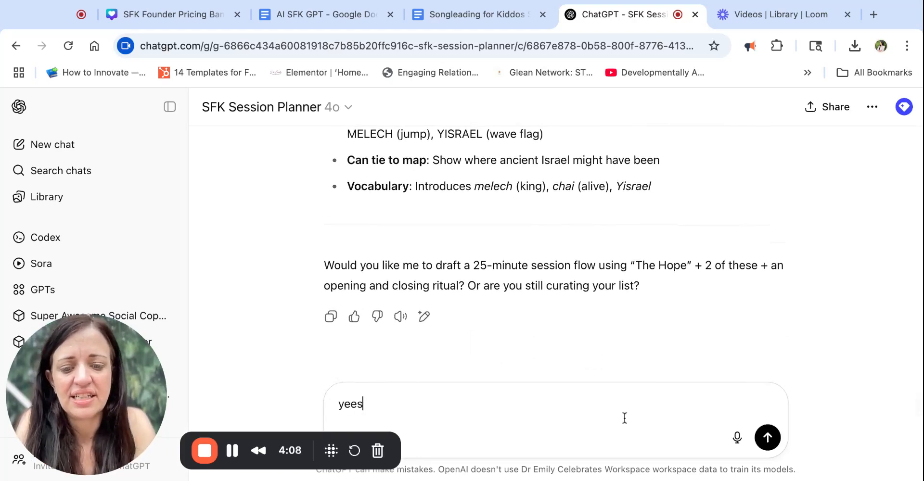
type("m session flow- bu")
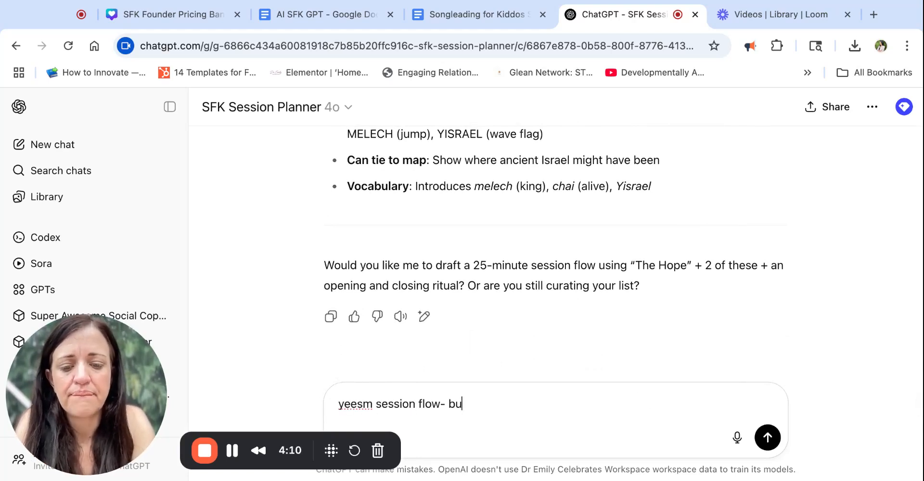
type("t the hopw eoesn't ahve t")
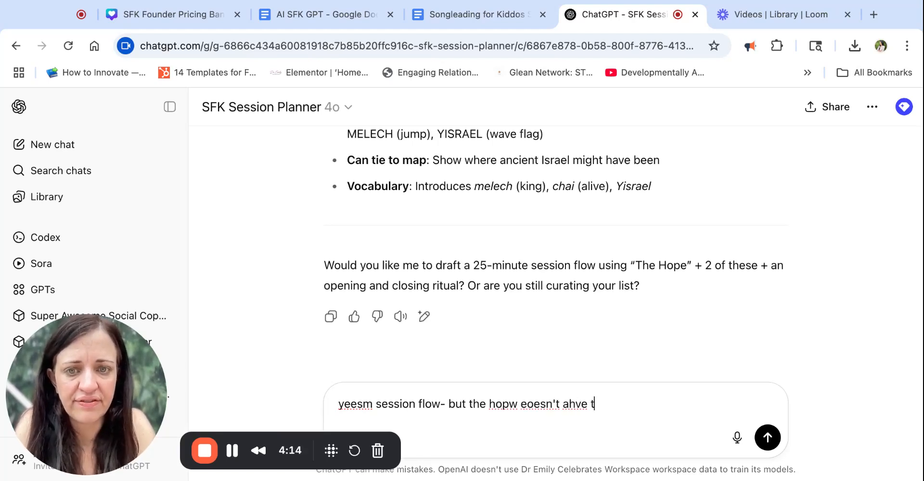
type("o start, and ")
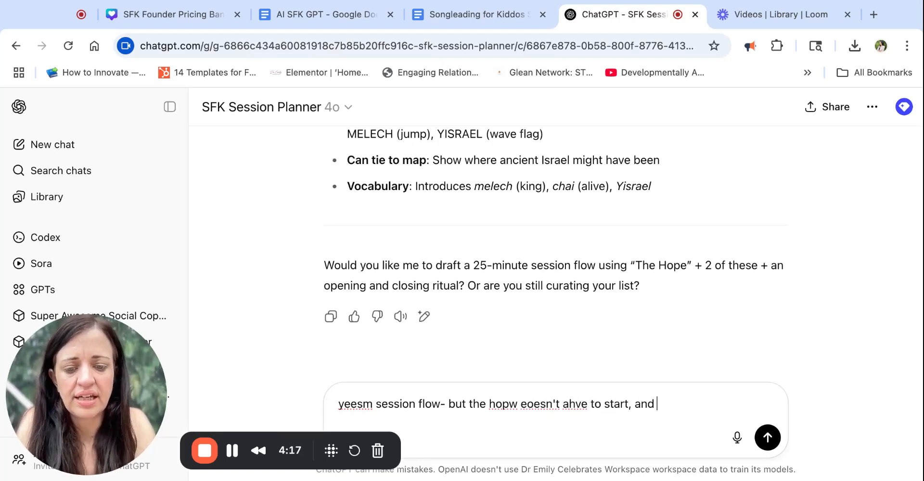
type("yes my open")
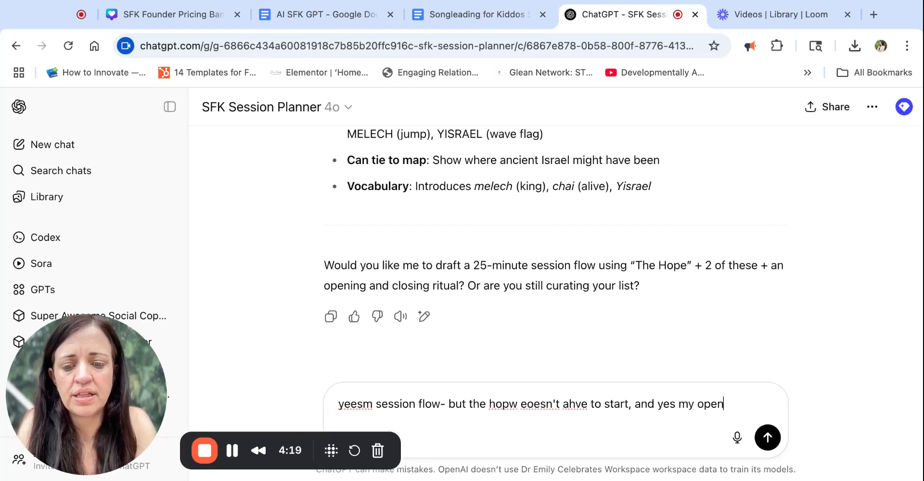
type("ing ritual will be ")
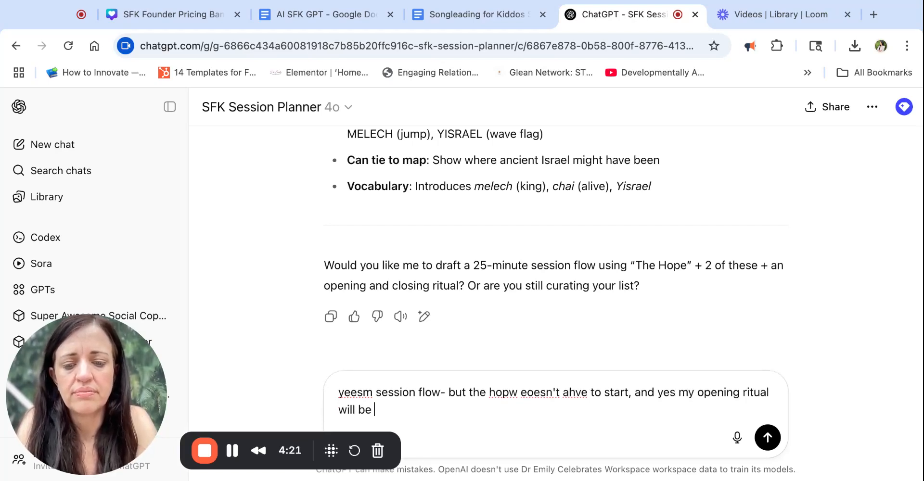
type("to sing hinei mah to vand I'll clsoe with shalom chanverimg")
key("Return")
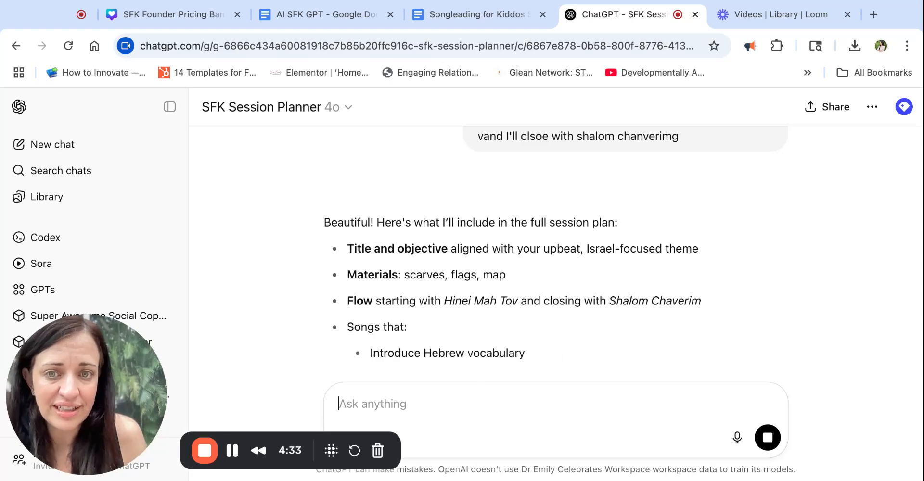
- Review the generated session plan's overview, from title, materials and objective through the session description and tags
scroll(789, 278, "down", 2)
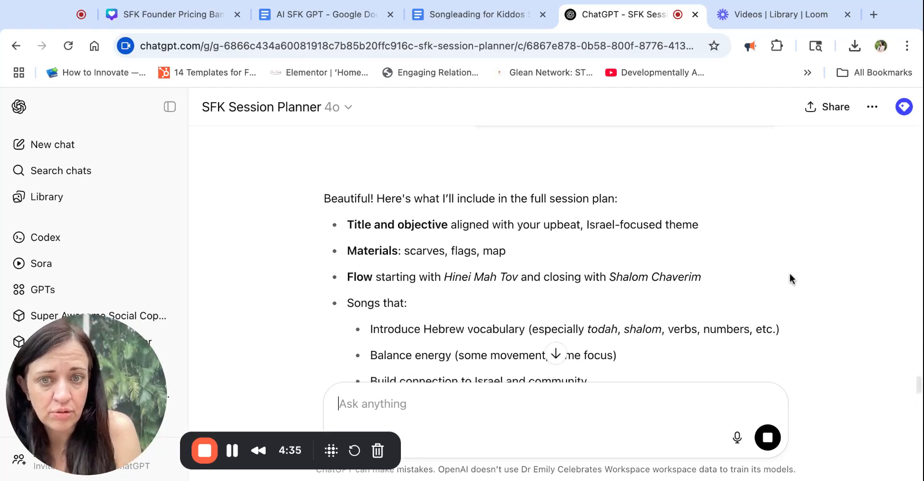
scroll(790, 279, "down", 8)
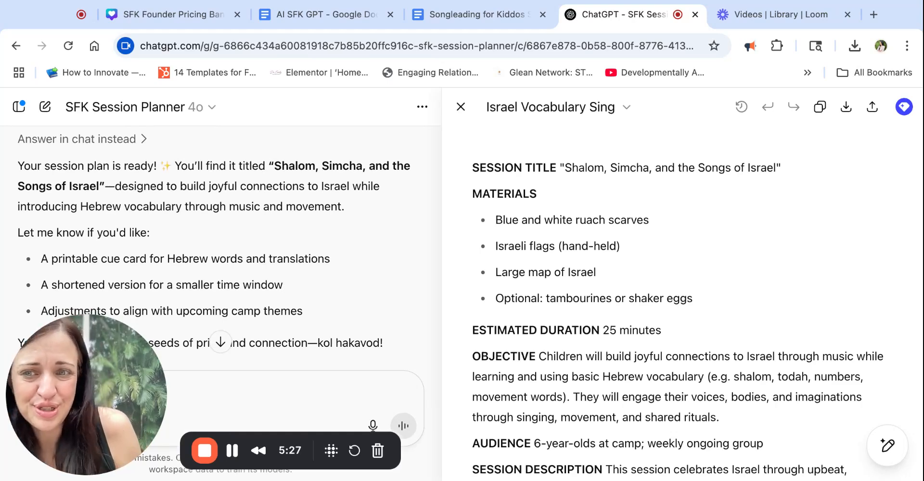
scroll(220, 246, "down", 1)
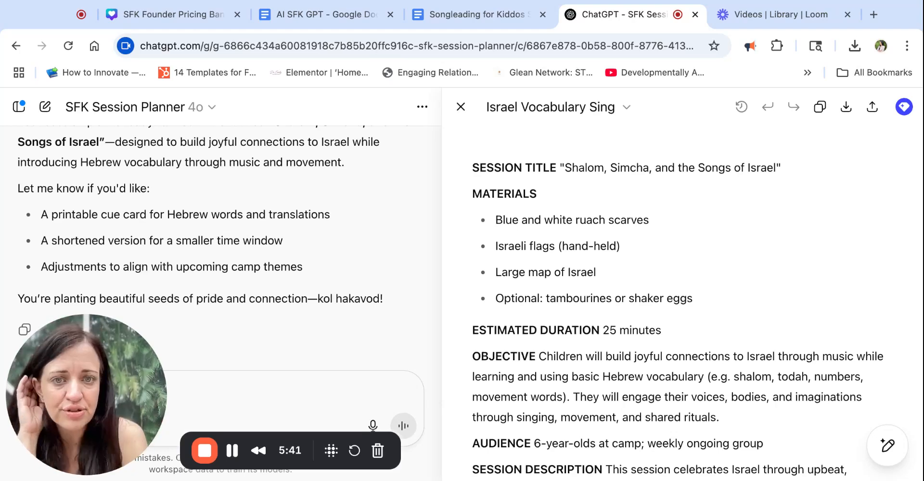
scroll(570, 311, "down", 1)
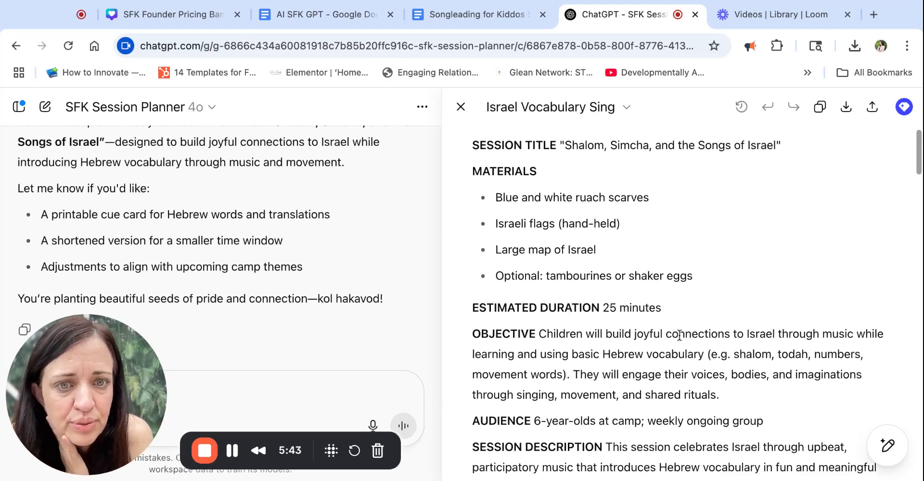
scroll(679, 335, "down", 4)
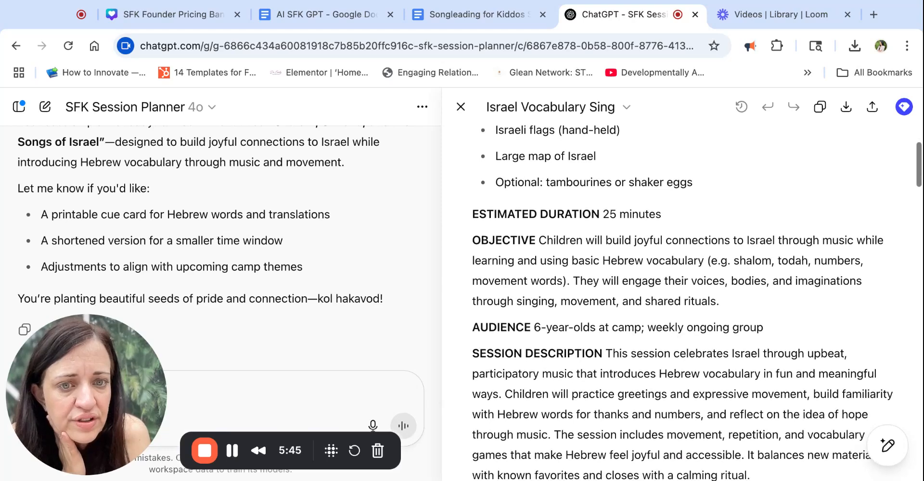
scroll(679, 335, "down", 1)
scroll(679, 335, "down", 1)
scroll(679, 335, "down", 1)
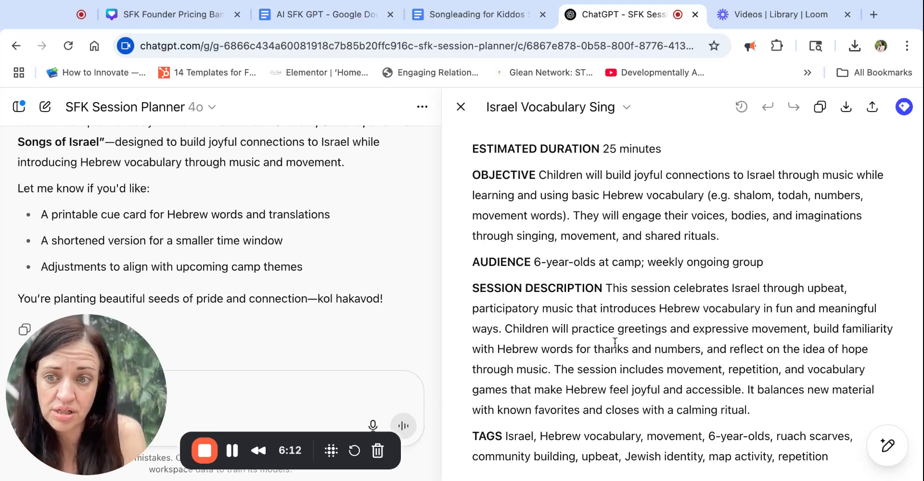
scroll(614, 343, "down", 1)
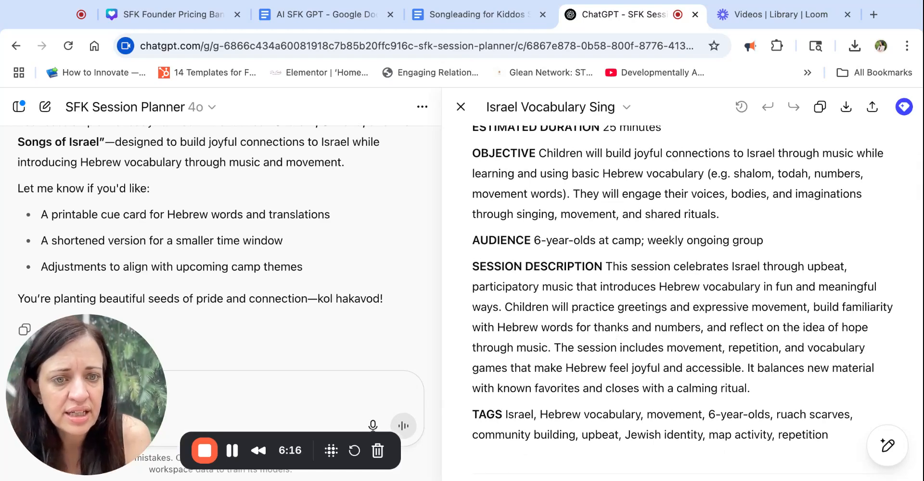
scroll(698, 283, "down", 1)
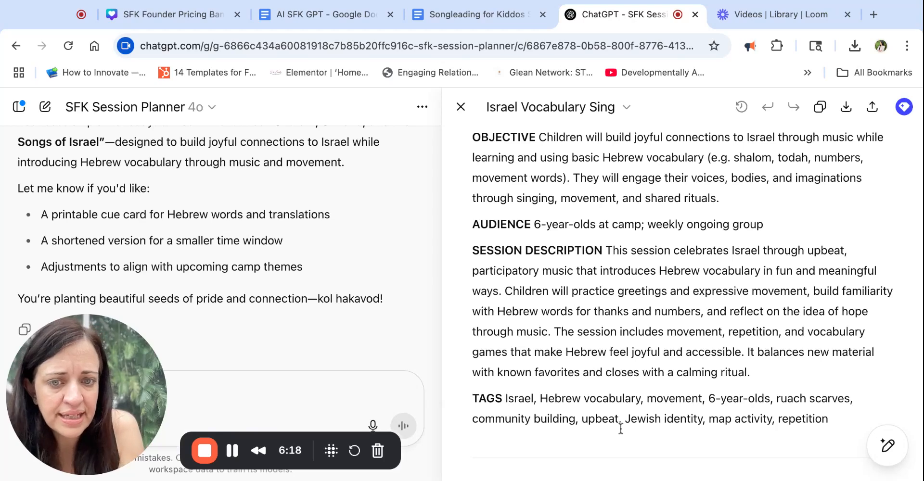
scroll(621, 428, "down", 2)
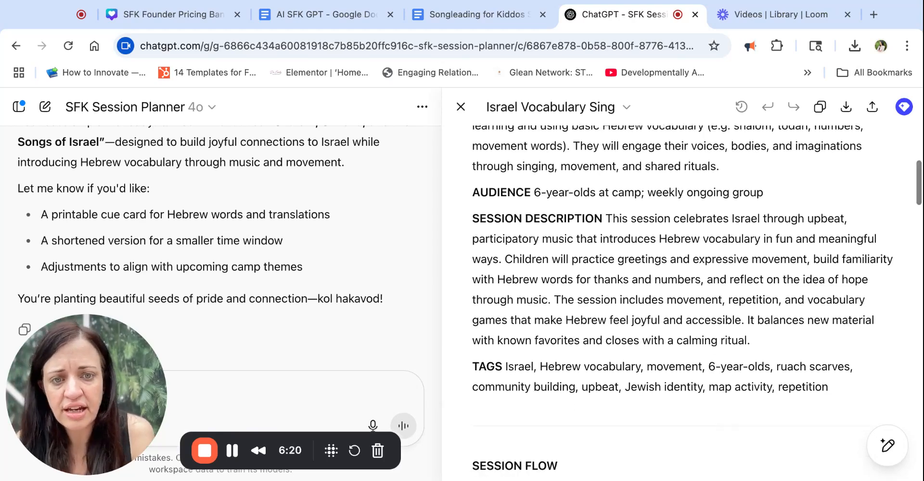
- Read through the plan's session flow, checking the opening ritual, the songs' activities, the transition and the vocabulary tie-ins
scroll(681, 300, "down", 3)
scroll(682, 301, "down", 12)
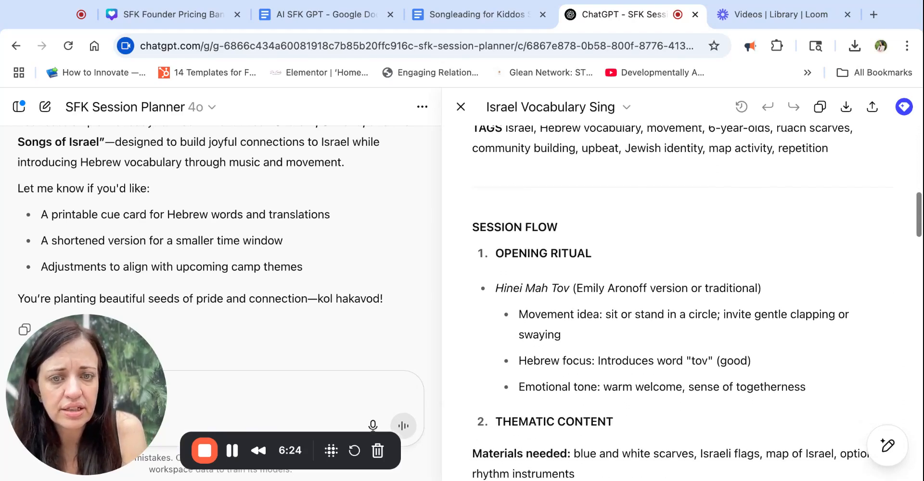
scroll(682, 301, "down", 5)
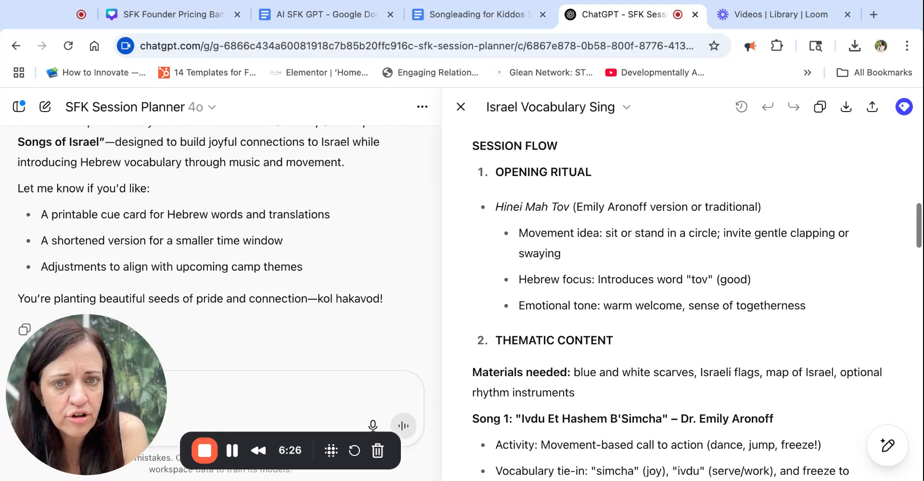
scroll(682, 301, "down", 4)
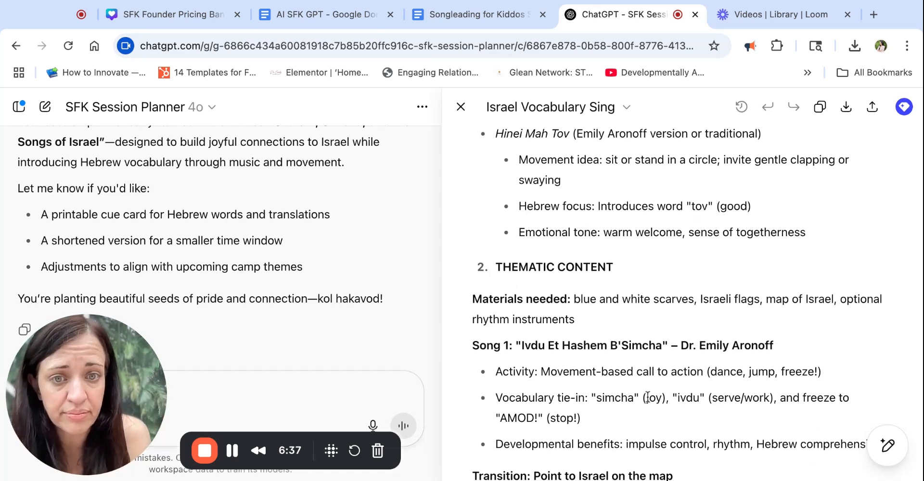
scroll(647, 397, "down", 5)
scroll(674, 298, "down", 2)
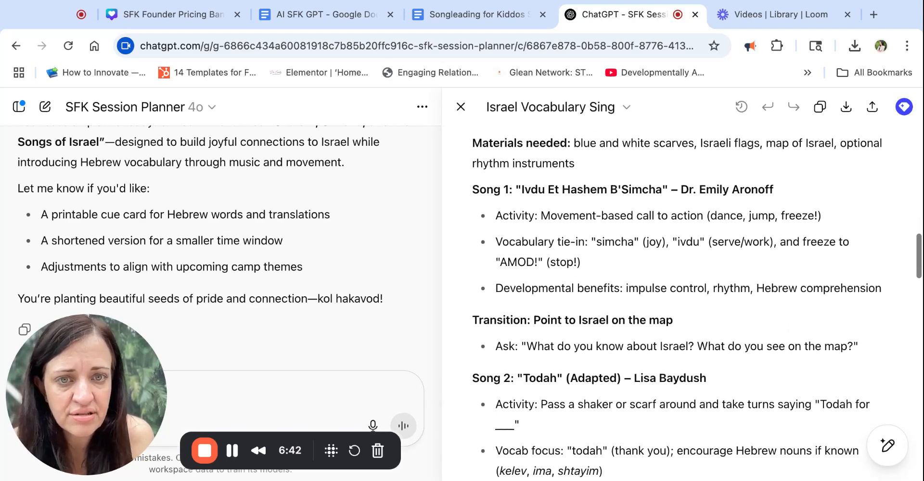
scroll(673, 300, "down", 2)
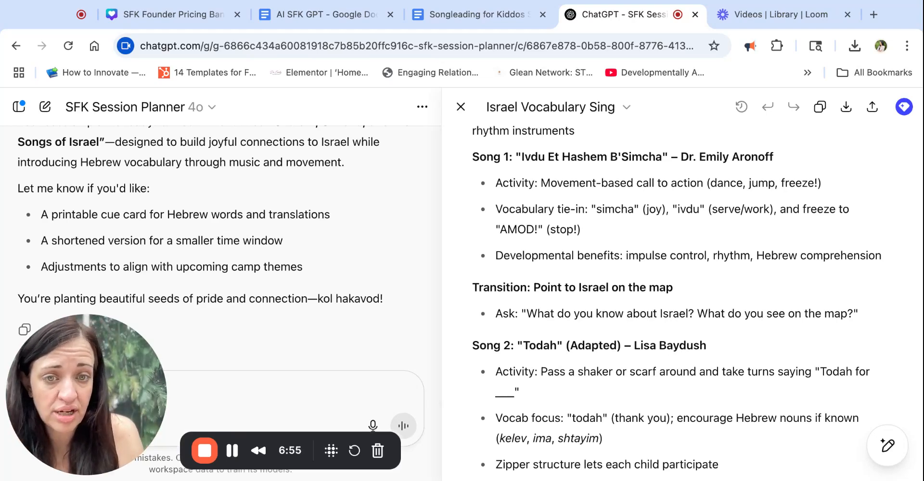
scroll(674, 298, "down", 3)
scroll(674, 298, "down", 6)
scroll(673, 298, "down", 6)
scroll(674, 298, "up", 12)
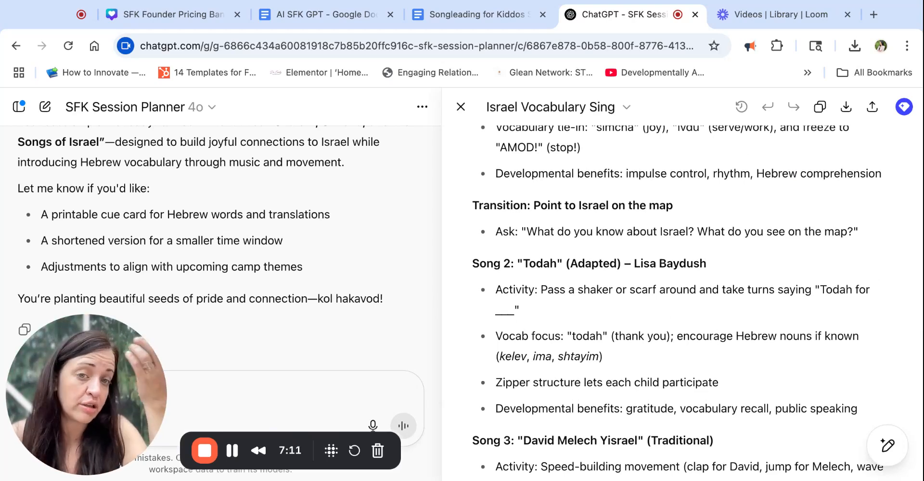
- Ask ChatGPT to revise the "Todah" activity bullet, noting it is a songwriting activity, a zipper song, and a prop would overcomplicate it without adding value
scroll(674, 298, "down", 1)
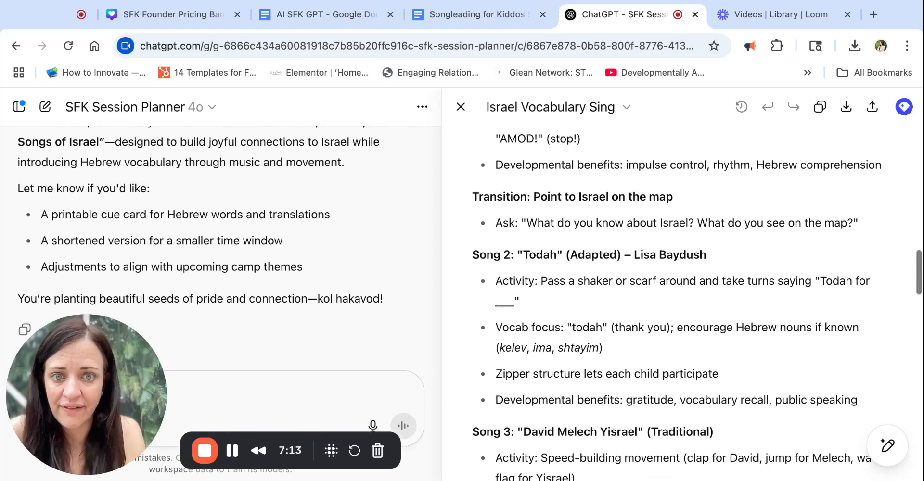
scroll(674, 298, "up", 4)
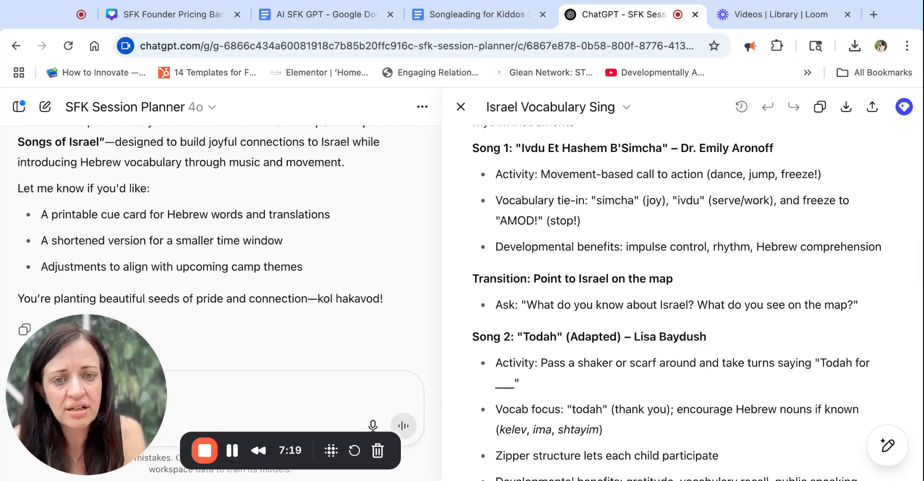
scroll(515, 315, "down", 2)
triple_click(494, 326)
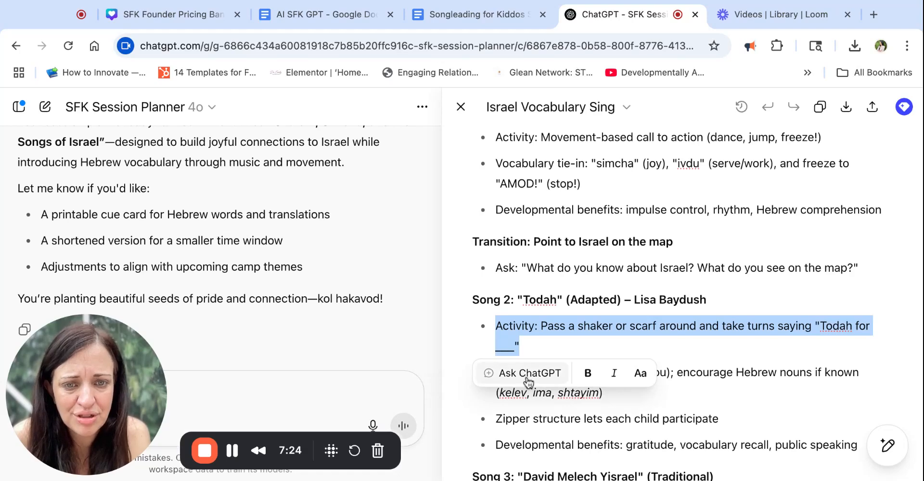
left_click(499, 379)
left_click(516, 375)
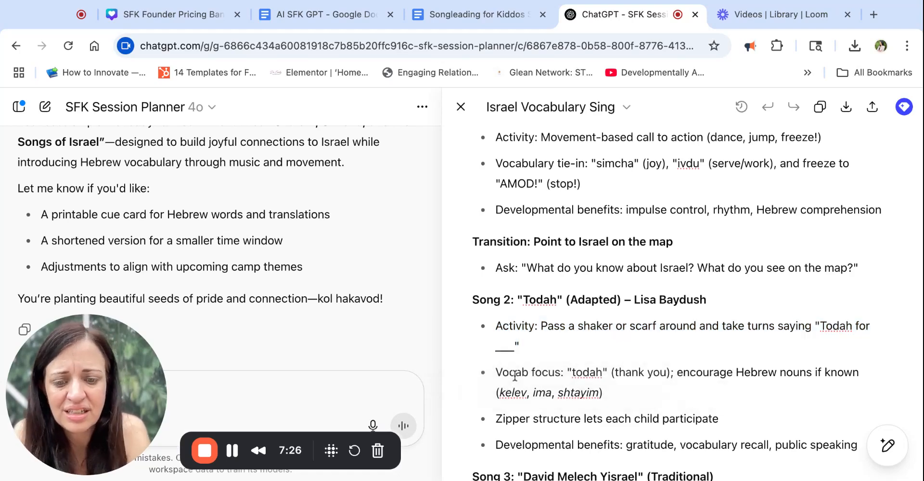
triple_click(521, 345)
left_click(534, 300)
type("this is a song writei")
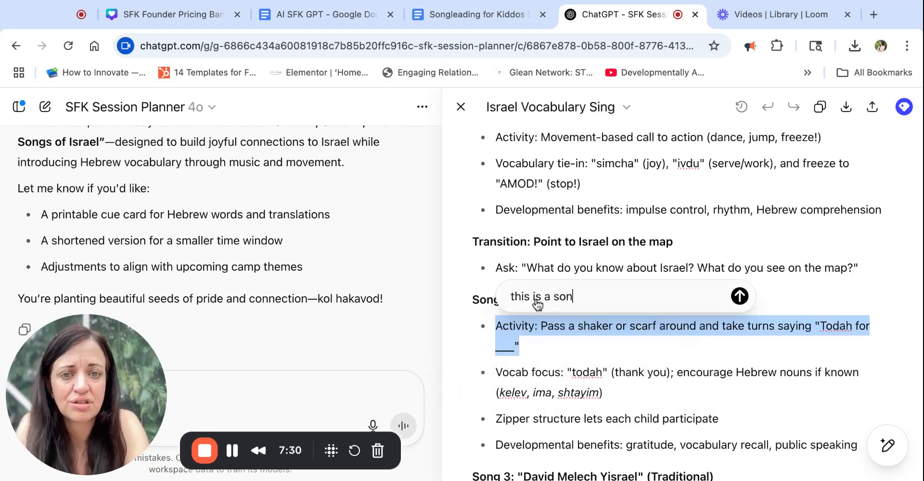
key("BackSpace")
key("BackSpace")
type("in")
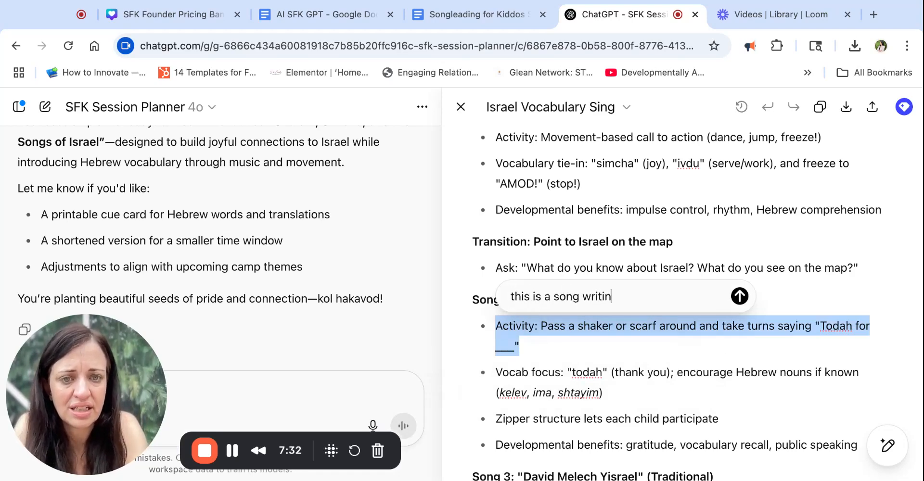
type("g activity, a zipper song- addi")
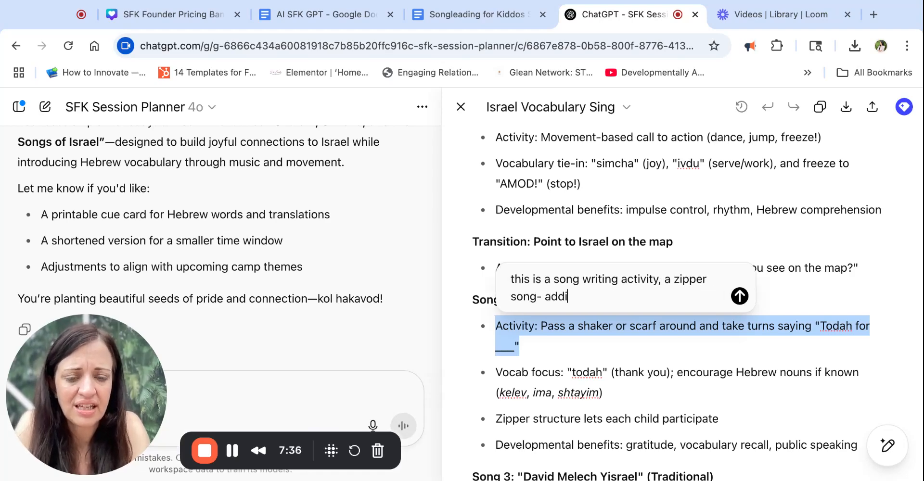
type("ng a prop would mak")
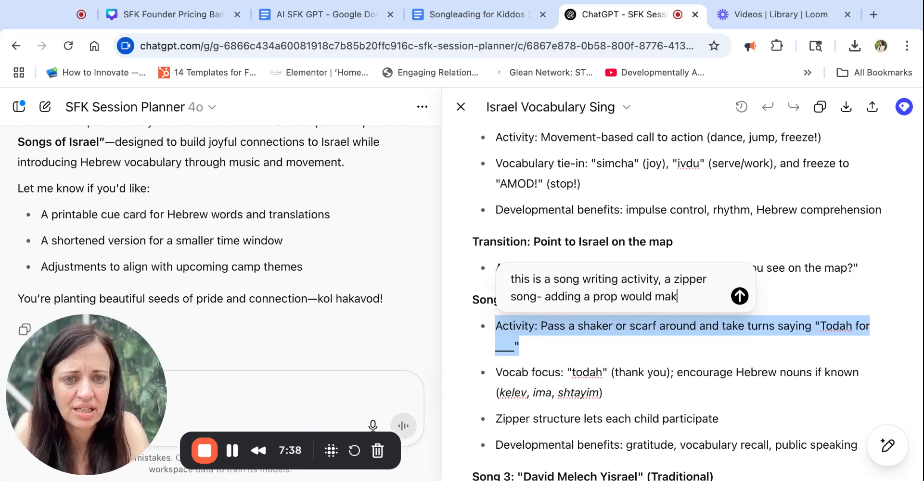
type("e it too ocmplei")
key("BackSpace")
key("BackSpace")
type("icatied and wo")
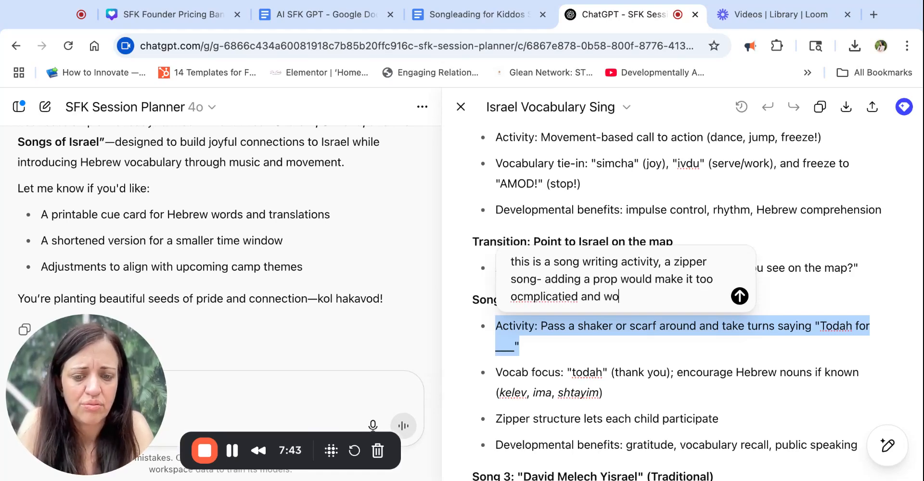
type("uld not add vaue")
key("BackSpace")
key("BackSpace")
type("lue, bad ida")
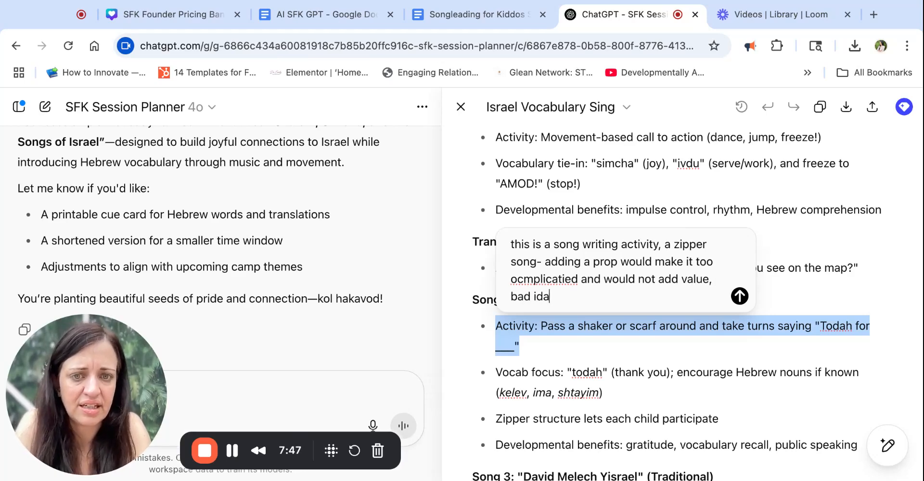
key("Return")
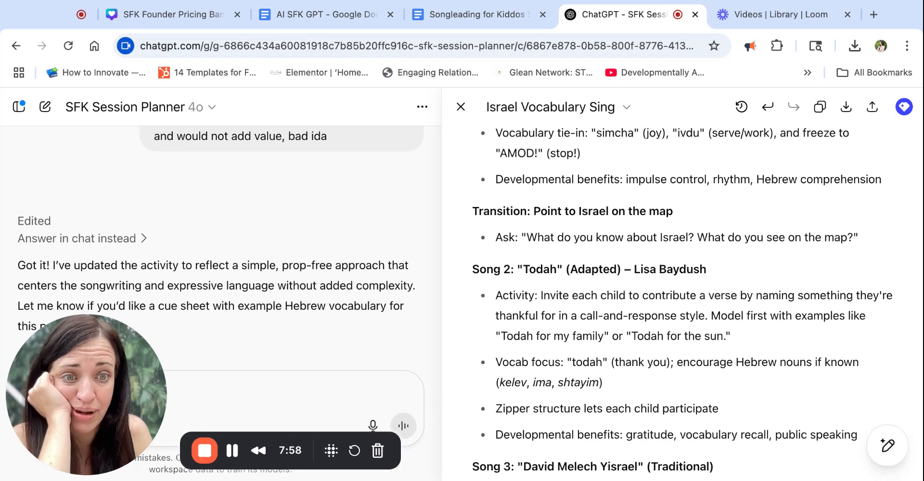
- Check Songs 3 and 4 in the plan, then send a chat question asking for suggestions on presenting "The Hope" with kiddos
scroll(694, 327, "down", 5)
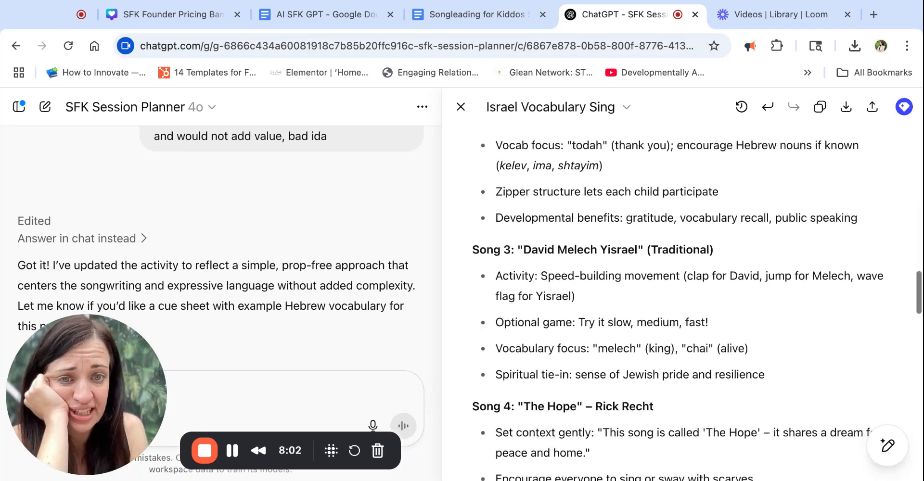
scroll(693, 327, "down", 3)
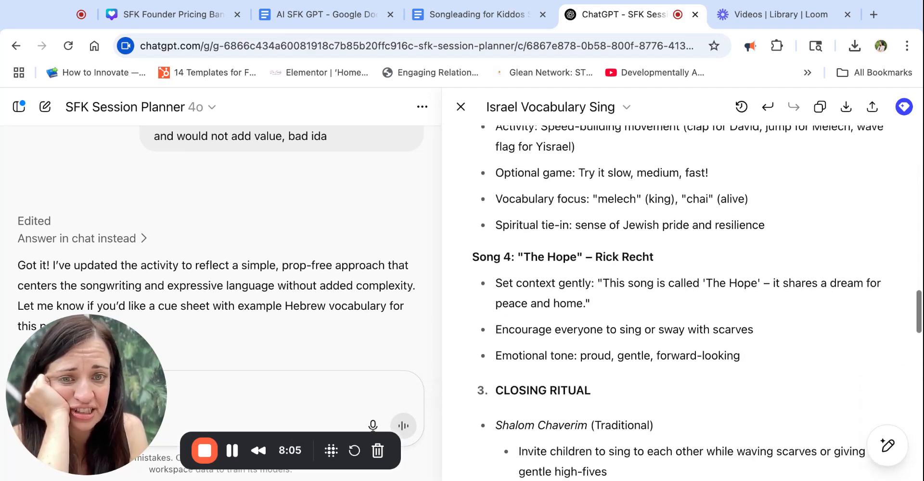
scroll(677, 302, "down", 2)
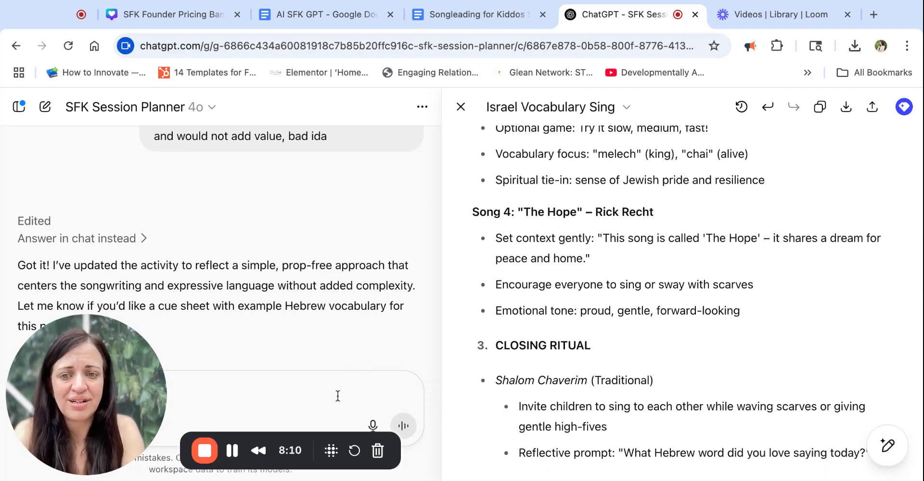
type("t")
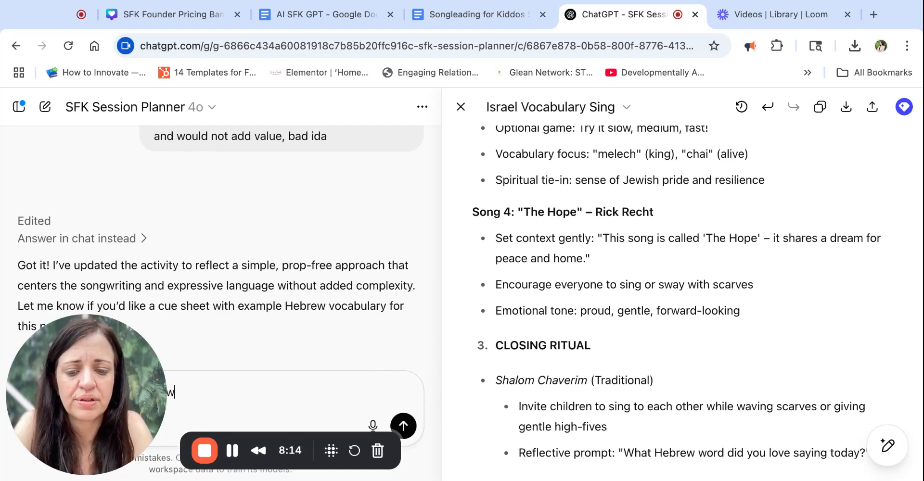
type("h kid")
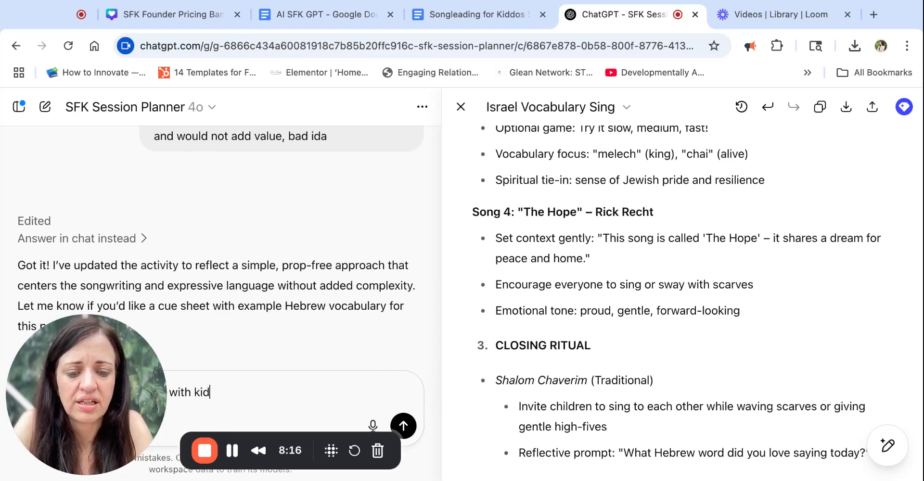
type("dos? can")
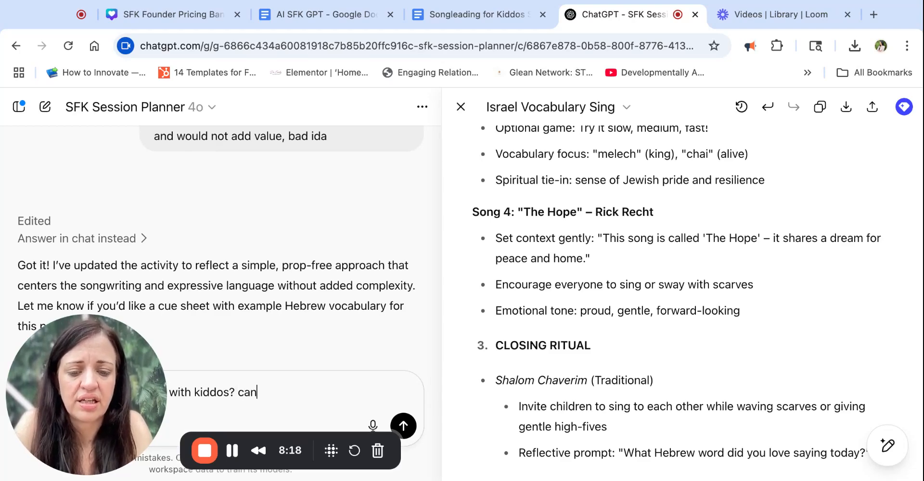
type(" you giveme suggestions?")
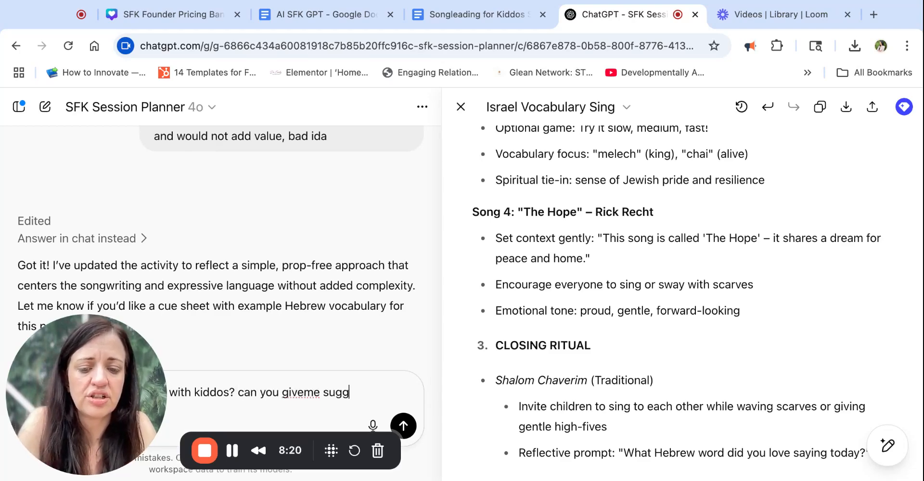
key("Return")
- Read through the suggestions for "The Hope", covering introduction language, visual anchor, movement, the hopeful line and the optional reflection
scroll(573, 373, "up", 2)
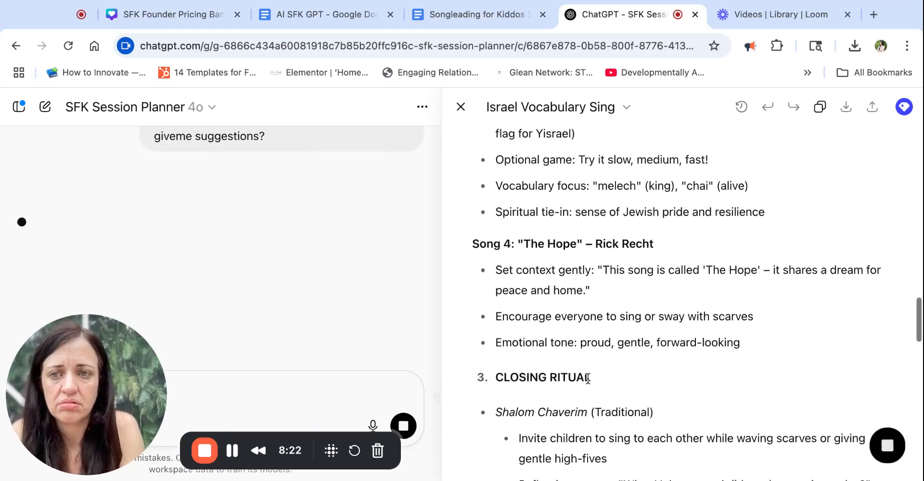
scroll(248, 240, "down", 3)
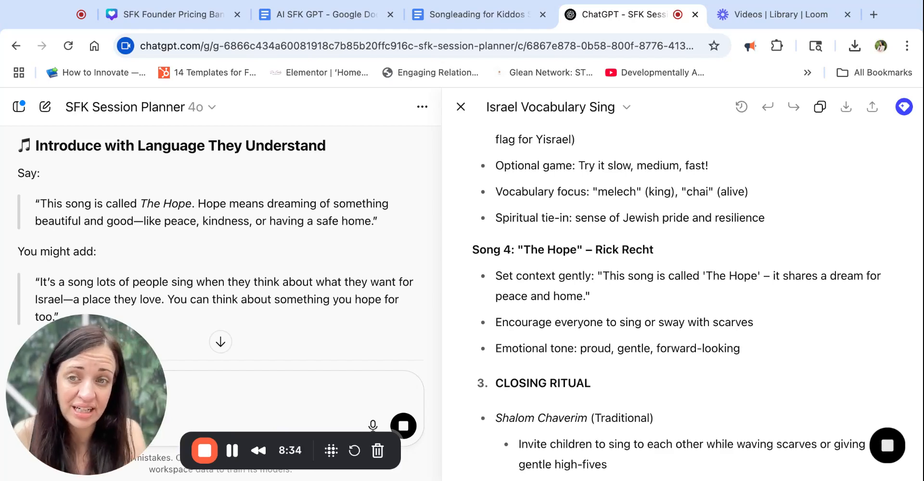
scroll(221, 248, "down", 1)
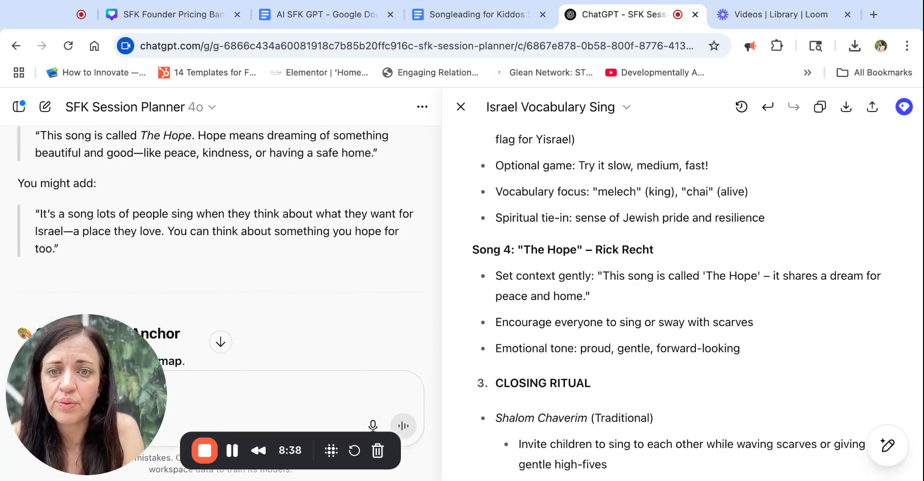
scroll(216, 245, "down", 2)
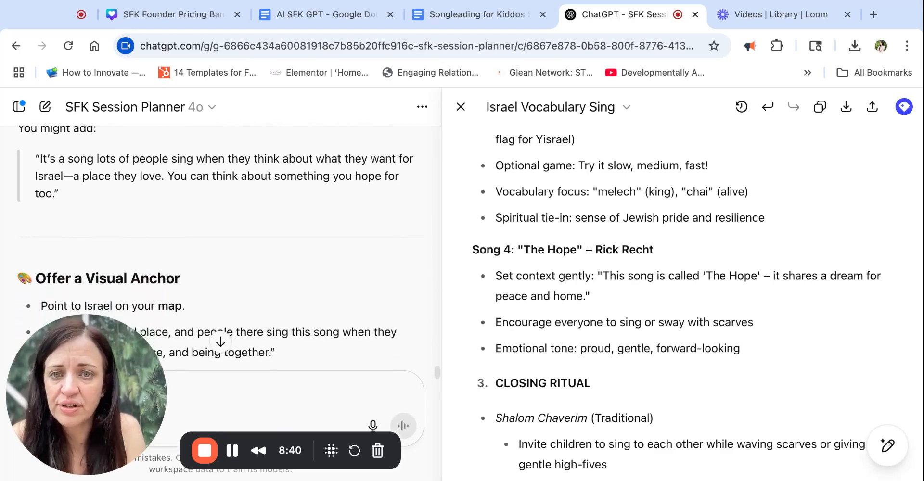
scroll(220, 248, "down", 4)
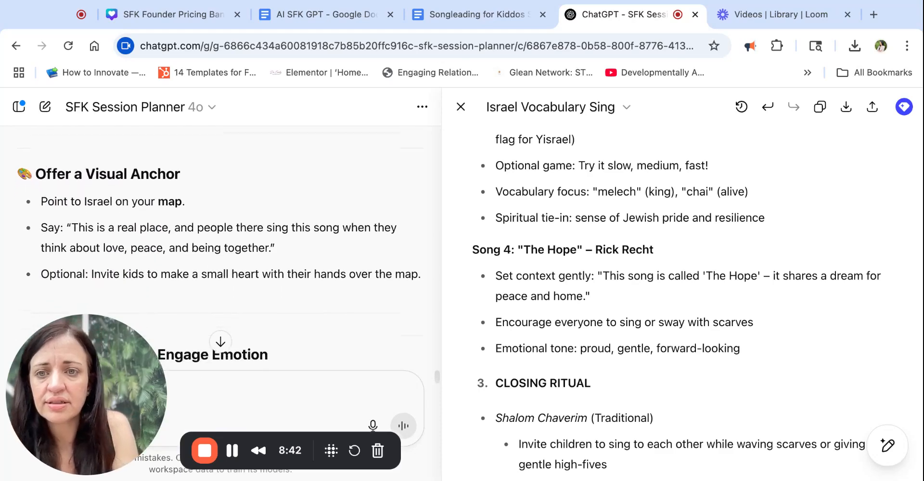
scroll(221, 248, "down", 7)
scroll(220, 248, "down", 1)
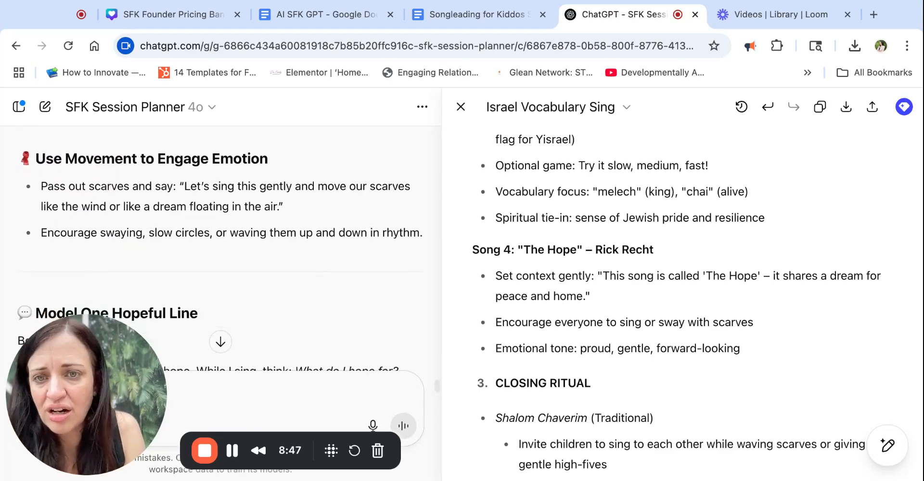
scroll(221, 256, "down", 1)
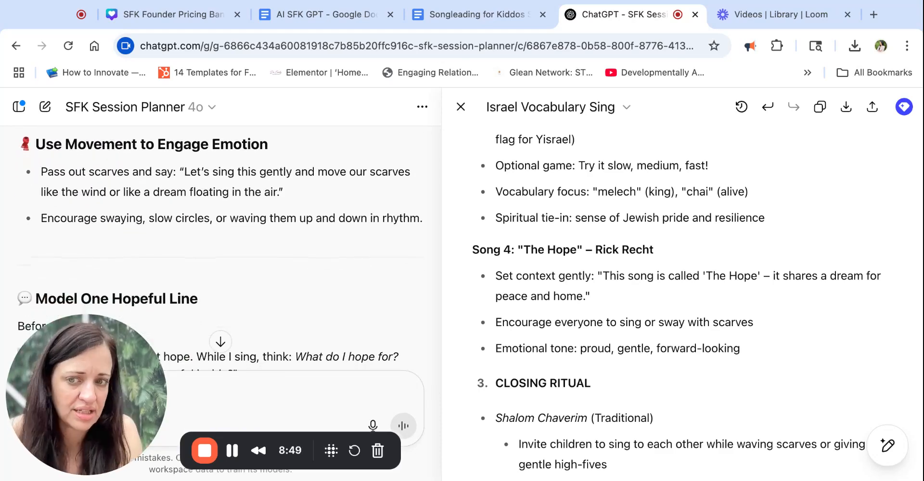
scroll(222, 256, "down", 6)
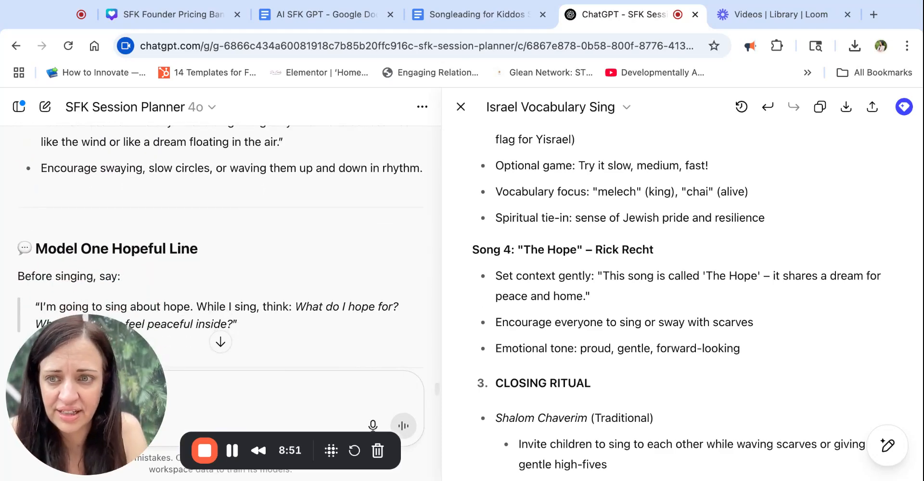
scroll(222, 256, "down", 2)
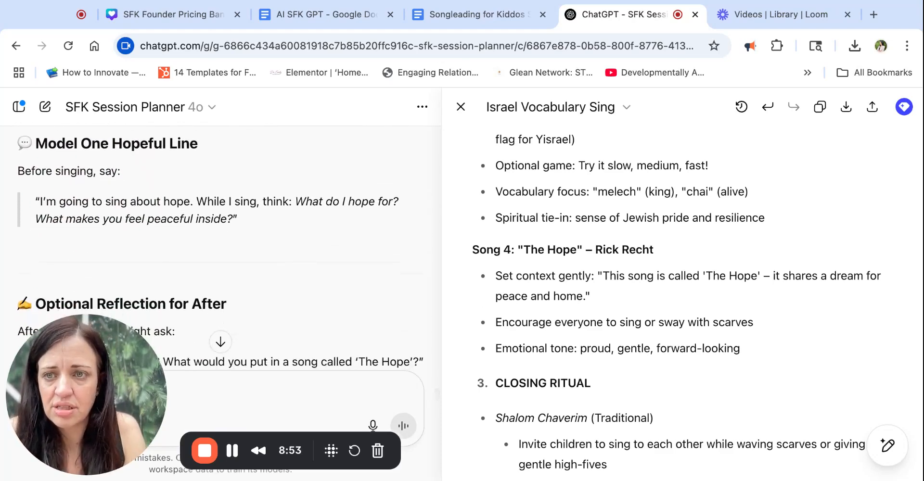
triple_click(254, 222)
left_click(253, 222)
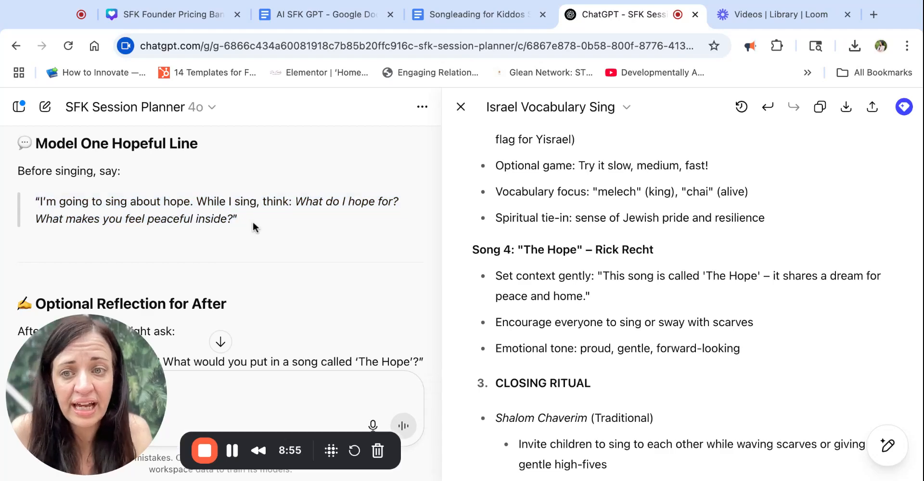
scroll(145, 229, "down", 3)
scroll(267, 315, "down", 5)
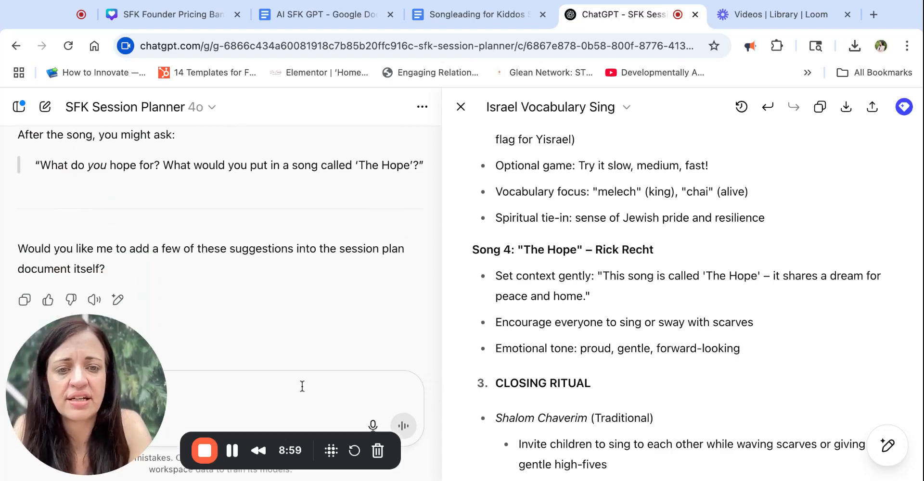
- Delete the bullet about encouraging everyone to sing or sway with scarves from Song 4, "The Hope"
left_click(701, 295)
scroll(701, 305, "down", 1)
left_click_drag(782, 315, 496, 313)
key("BackSpace")
key("BackSpace")
key("BackSpace")
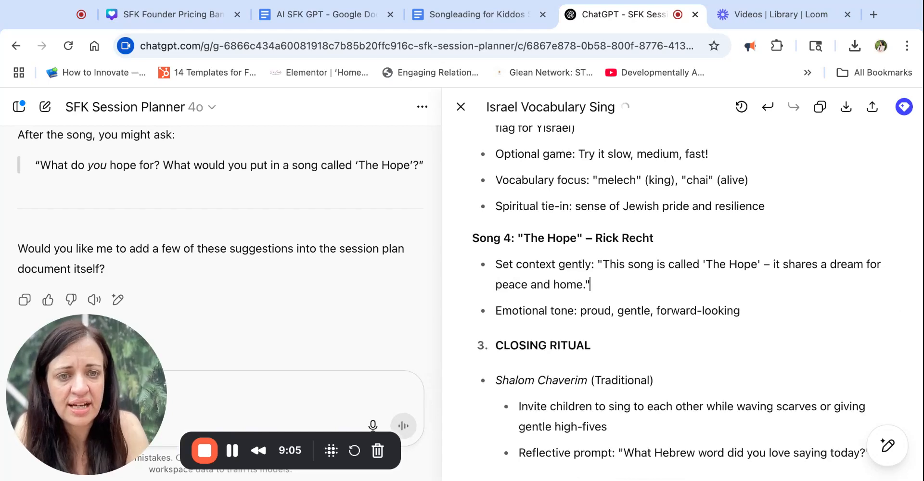
key("shift+Return")
key("BackSpace")
type("Use")
key("BackSpace")
key("BackSpace")
key("BackSpace")
- Add a first bullet under Song 4, "The Hope", reading "Echo song- verses are repeat after me except final line"
left_click(504, 262)
key("Left")
key("Return")
key("Up")
type("Echo song- verses")
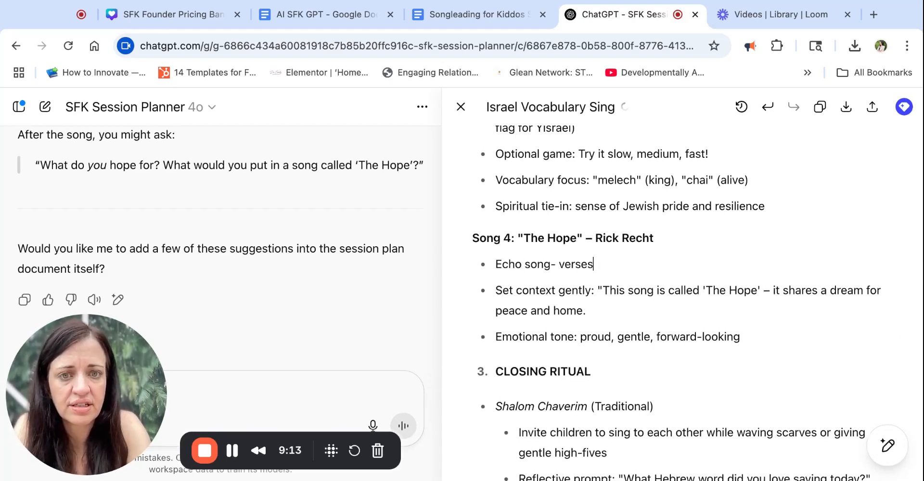
type(" are repe")
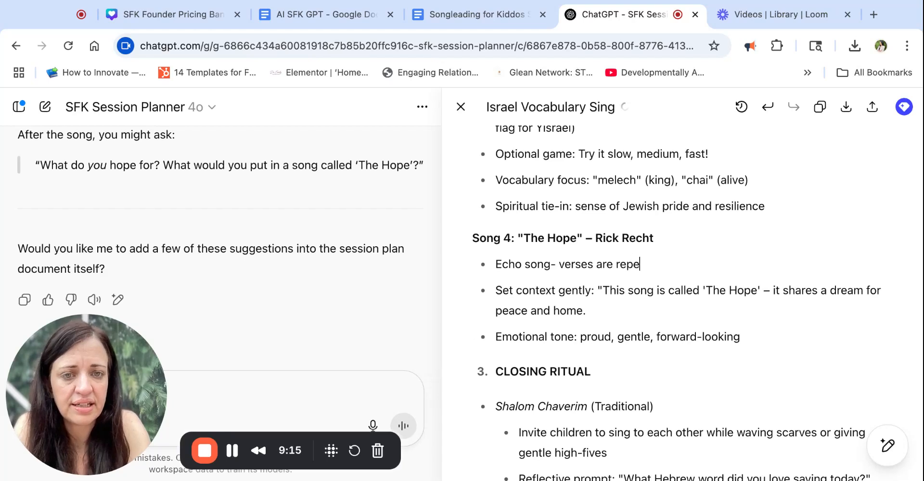
type("at after me except finmal")
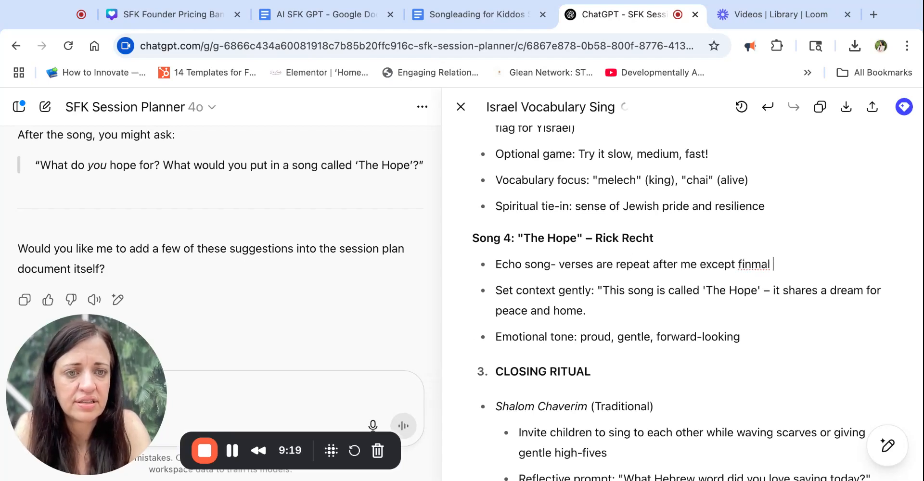
key("BackSpace")
key("BackSpace")
key("BackSpace")
key("BackSpace")
type("al line")
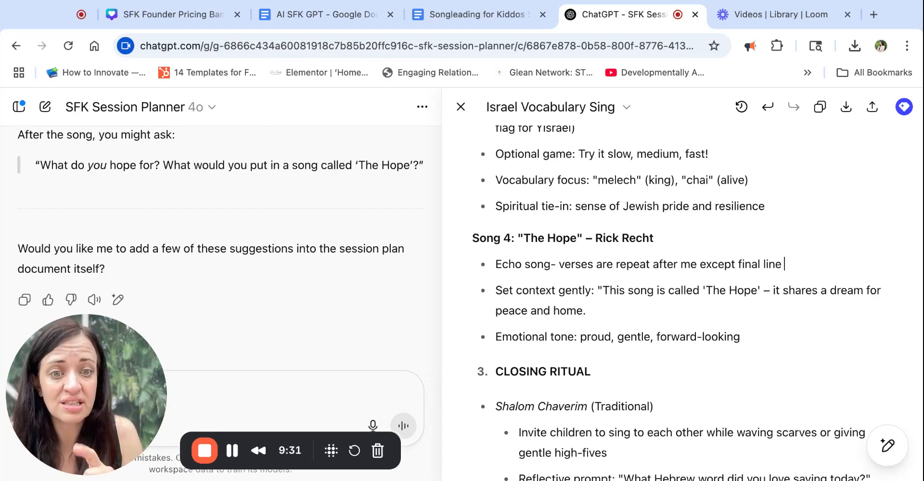
- Ask in the chat whether details from the curriculum about those songs can be pulled and added to help prepare
scroll(220, 226, "down", 1)
scroll(556, 419, "down", 6)
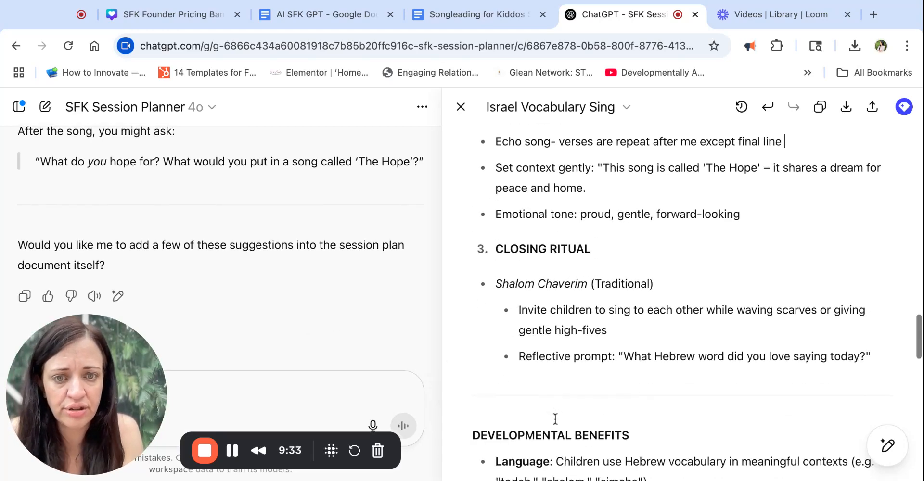
scroll(555, 419, "down", 3)
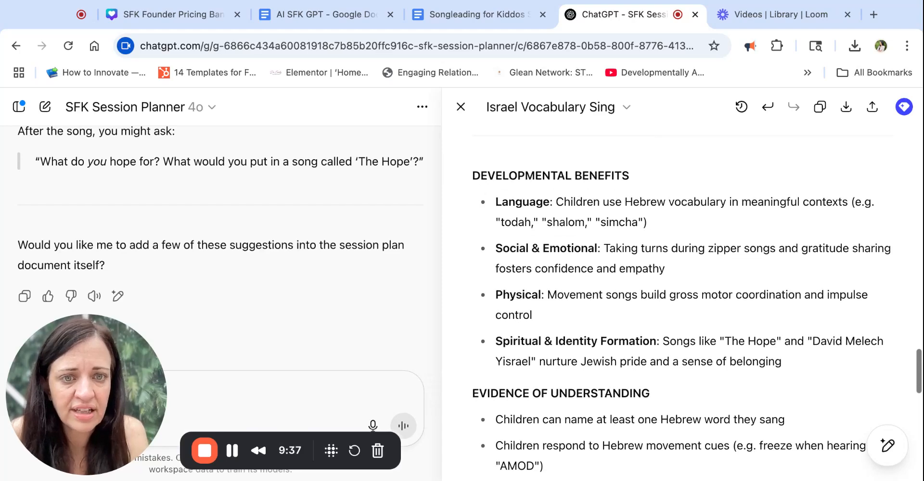
scroll(681, 304, "down", 2)
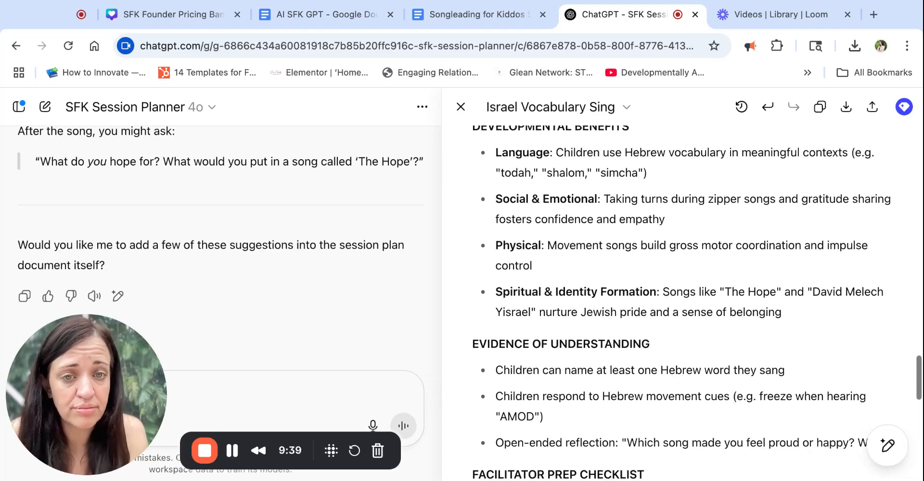
scroll(682, 303, "down", 2)
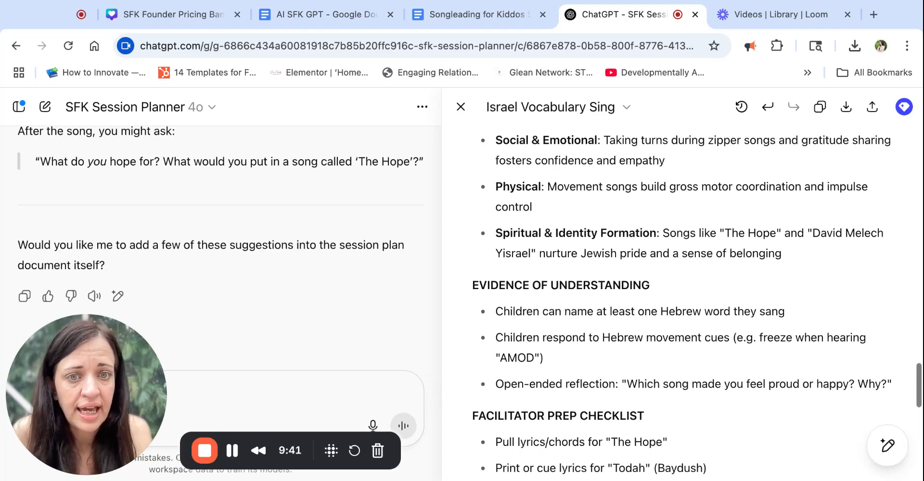
scroll(681, 303, "down", 2)
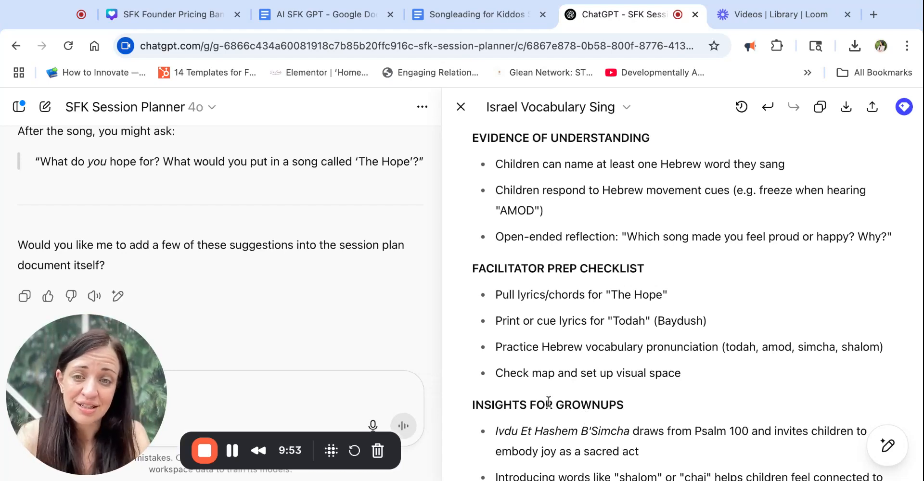
type("cu")
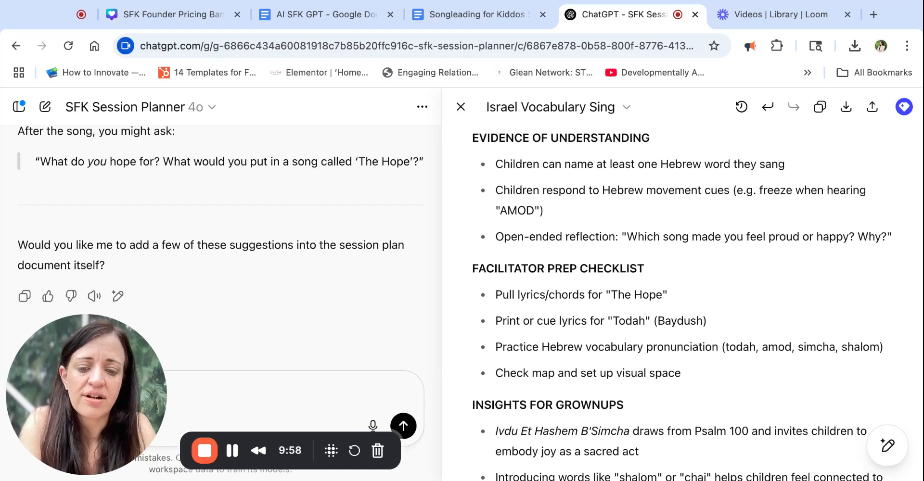
type("rriclum about those son")
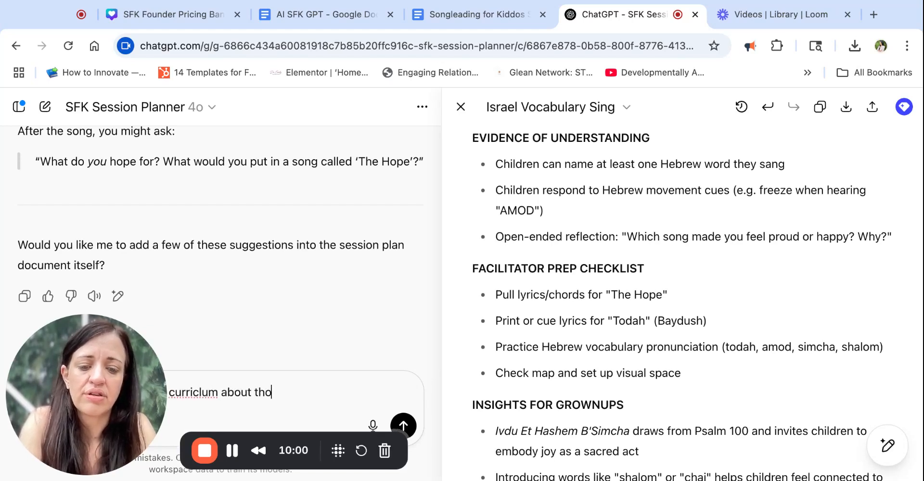
type("gs you can pull and")
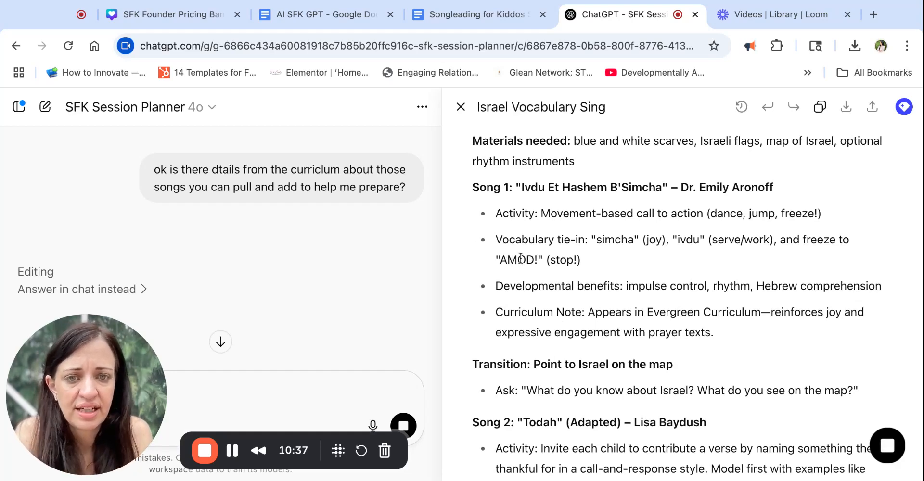
- Comment on "AMOD!" (stop!) in Song 1's vocabulary tie-in with the correction: no, this is "atsor"
left_click_drag(496, 259, 542, 260)
scroll(761, 331, "down", 1)
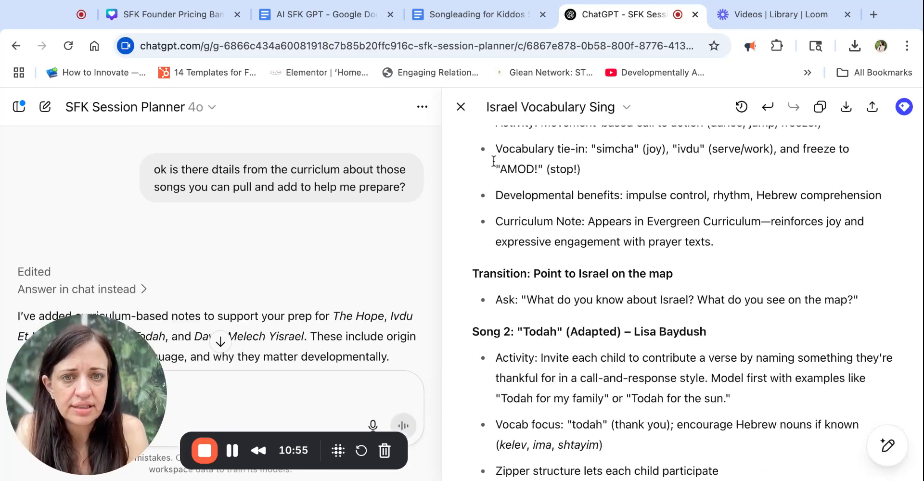
left_click_drag(499, 168, 581, 170)
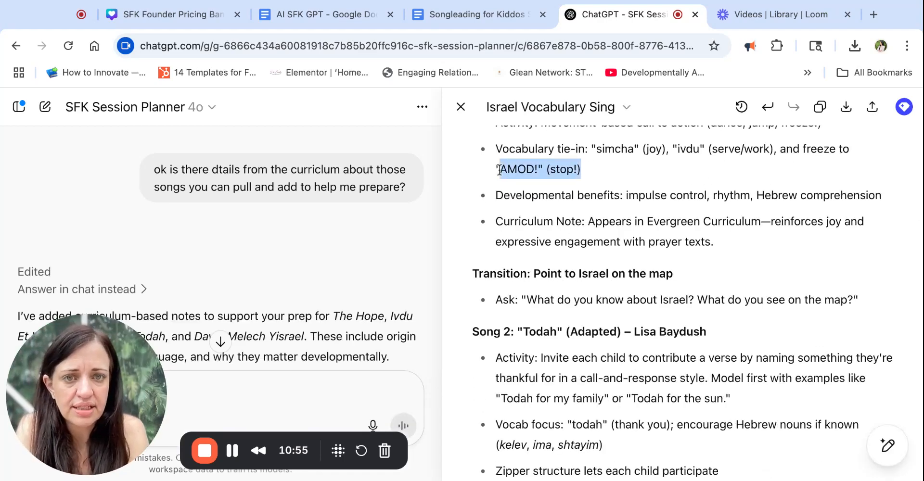
left_click(505, 199)
type("n")
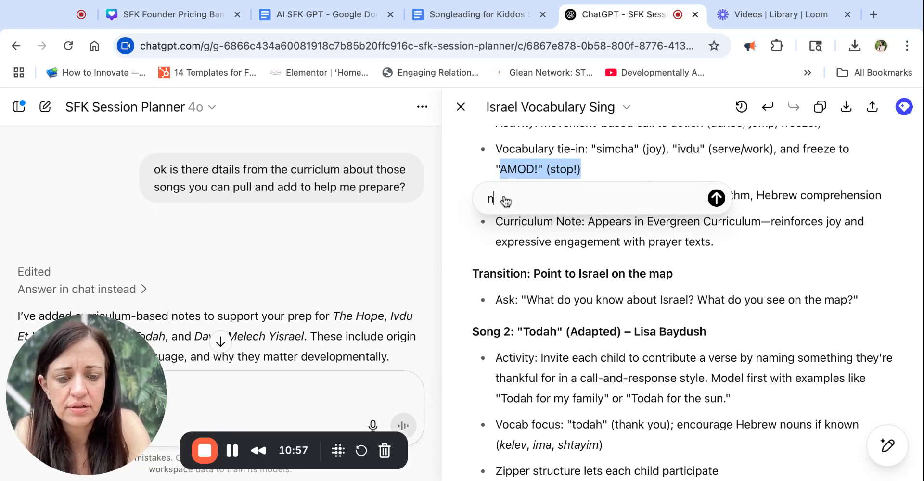
type("o, this is \"atsor")
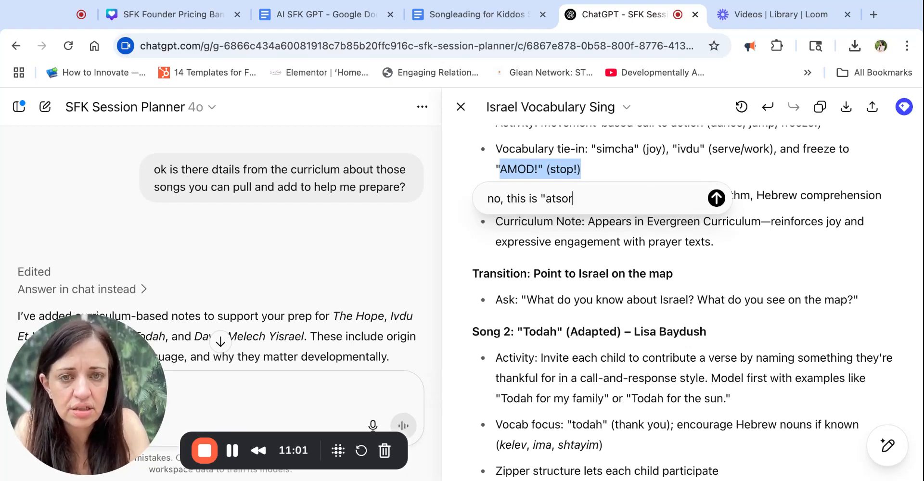
key("Return")
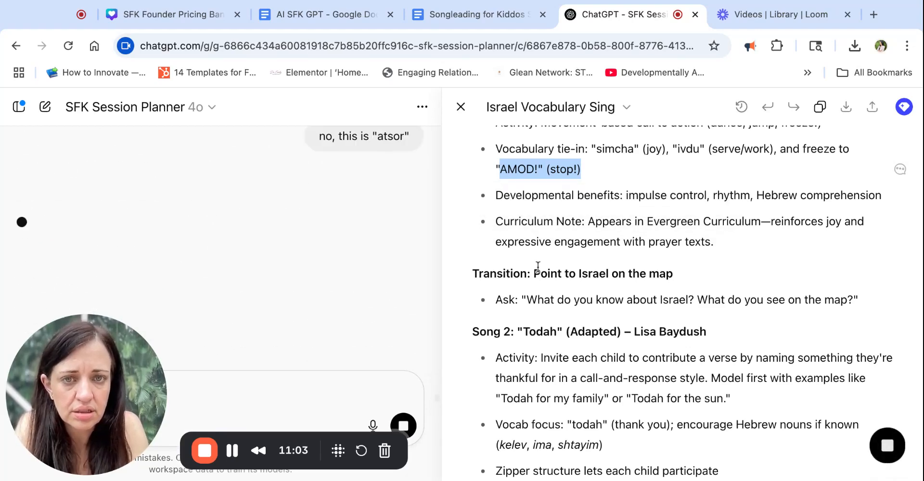
- Comment on the "call-and-response" wording in Song 2, "Todah", that this is more "fill in the blank"
scroll(538, 266, "down", 2)
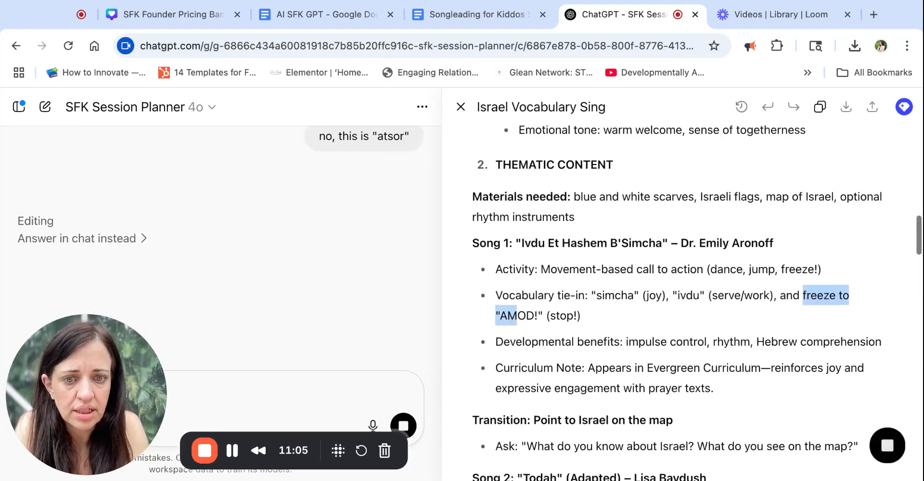
scroll(574, 297, "down", 5)
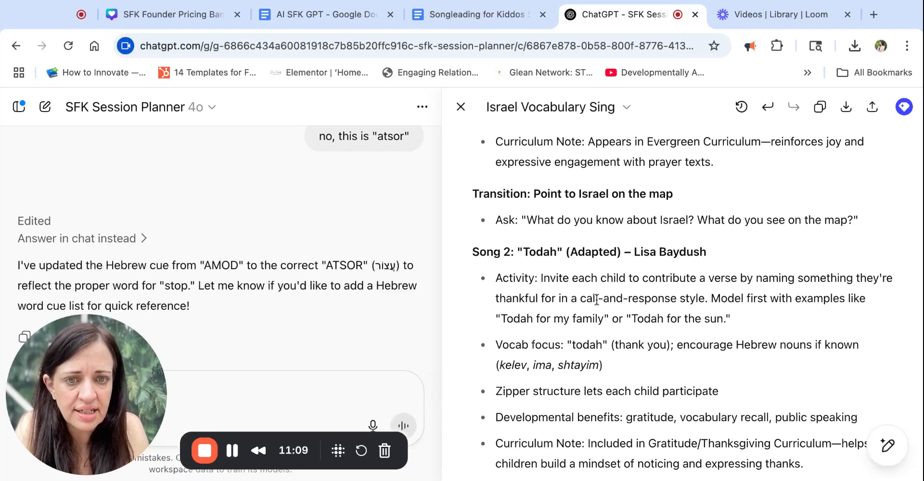
scroll(584, 296, "down", 2)
left_click_drag(586, 236, 677, 236)
left_click(535, 265)
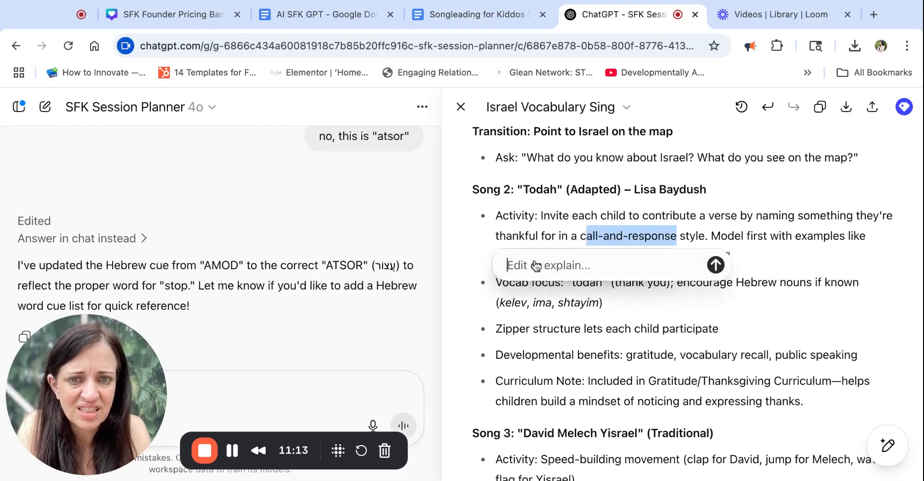
type("this is more 'fill in the b")
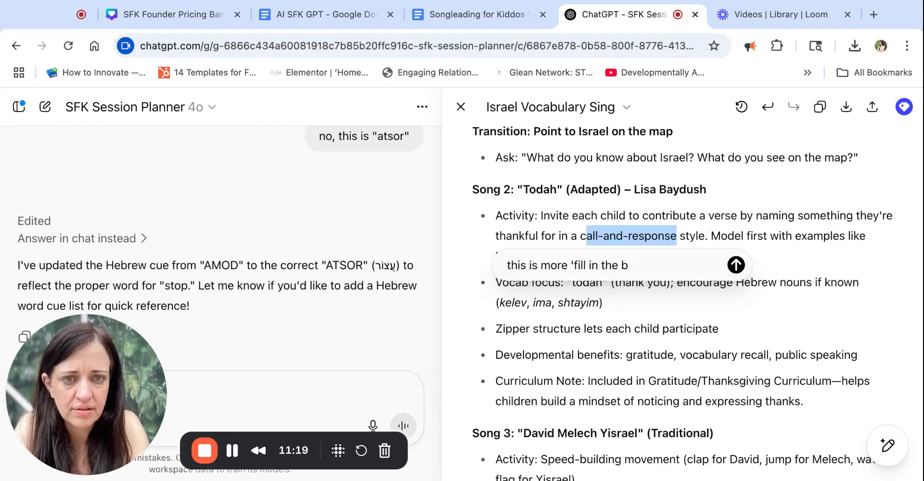
type("lank")
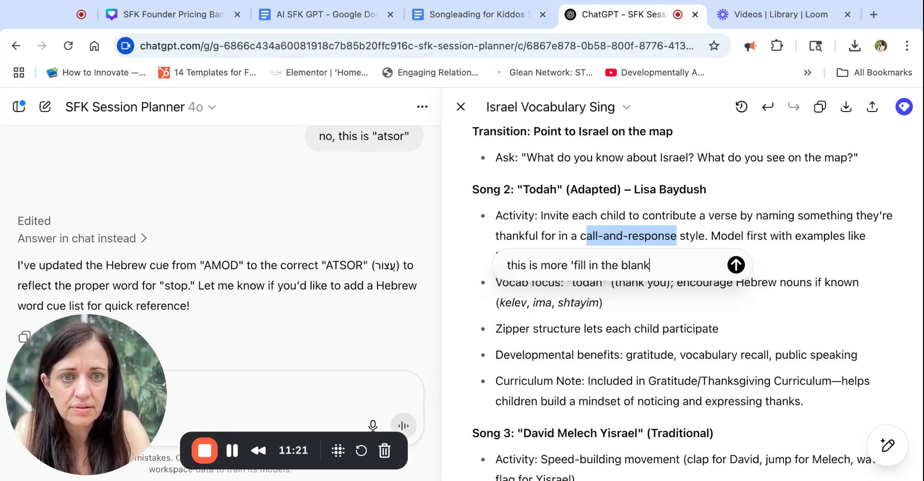
type("\"")
key("Return")
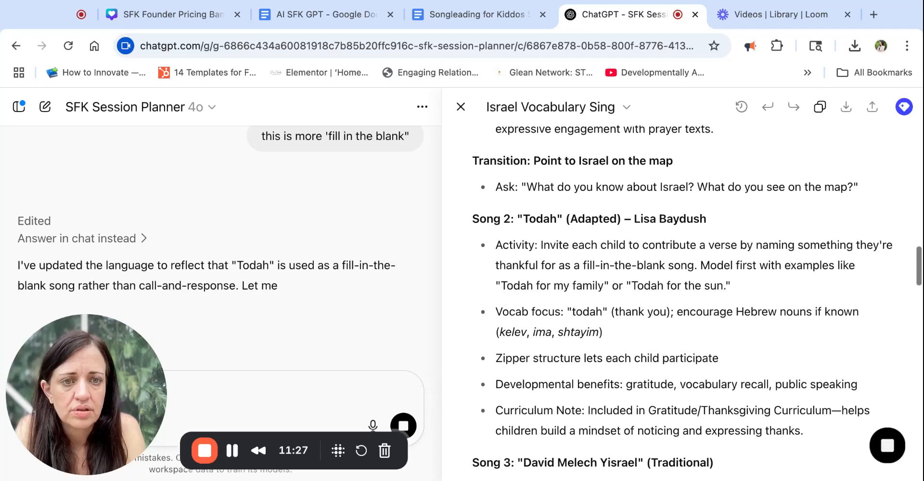
- Send the comment "bad idea" on the bullet about inviting scarf swaying as a symbol of hope in Song 4, "The Hope"
scroll(682, 303, "down", 3)
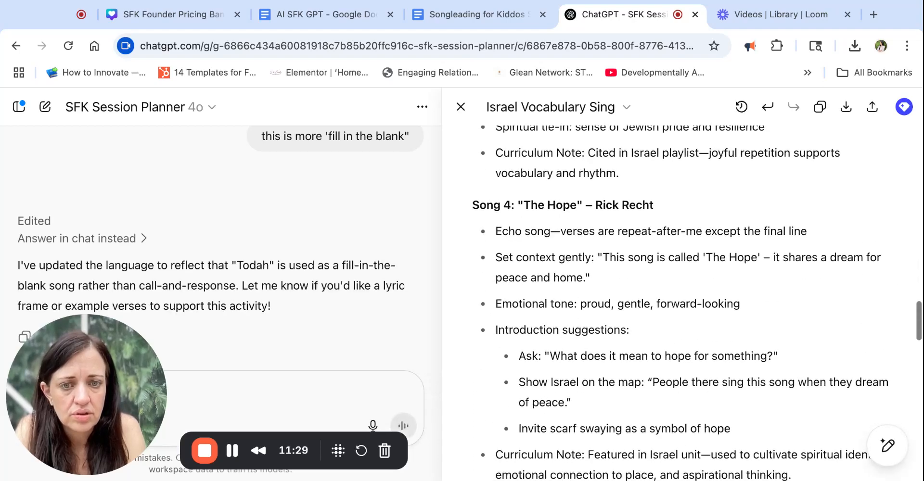
scroll(682, 303, "down", 2)
left_click_drag(735, 330, 519, 329)
left_click(551, 302)
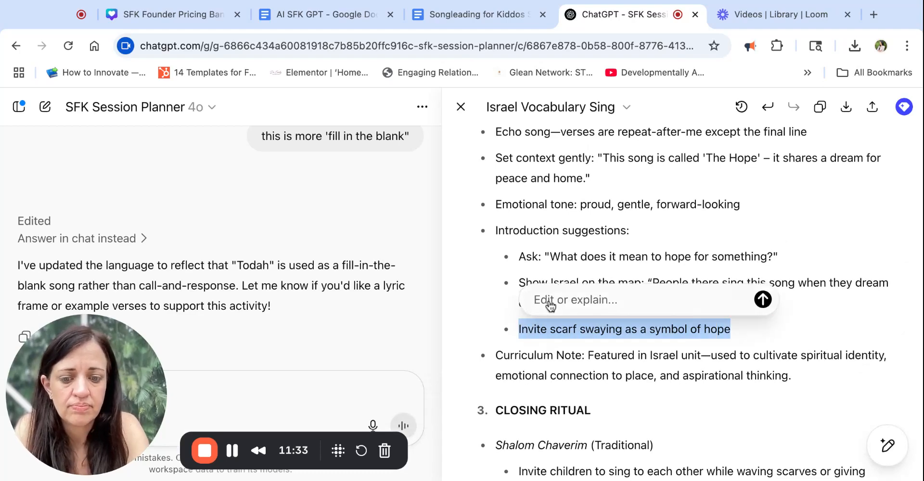
type("bad idea")
key("Return")
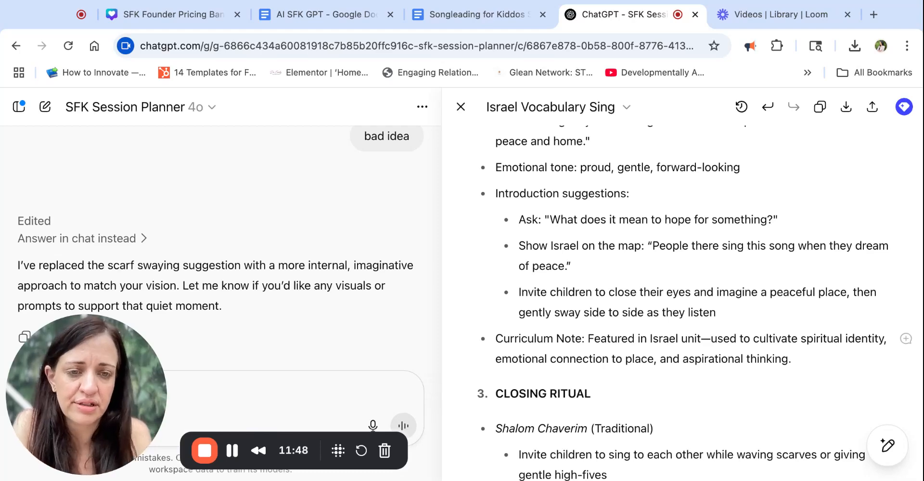
- Select the whole session plan from the closing affirmation up to the session title and copy it
scroll(683, 308, "down", 8)
scroll(684, 308, "down", 10)
scroll(810, 192, "down", 7)
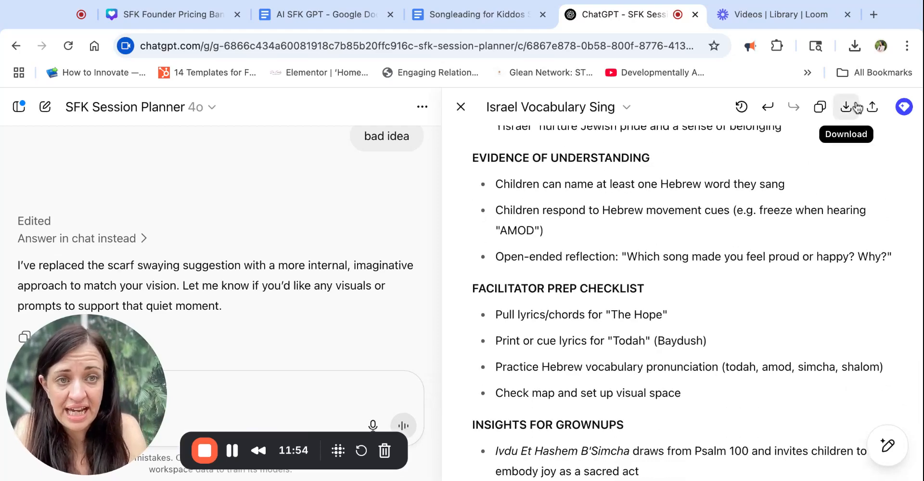
scroll(598, 332, "down", 10)
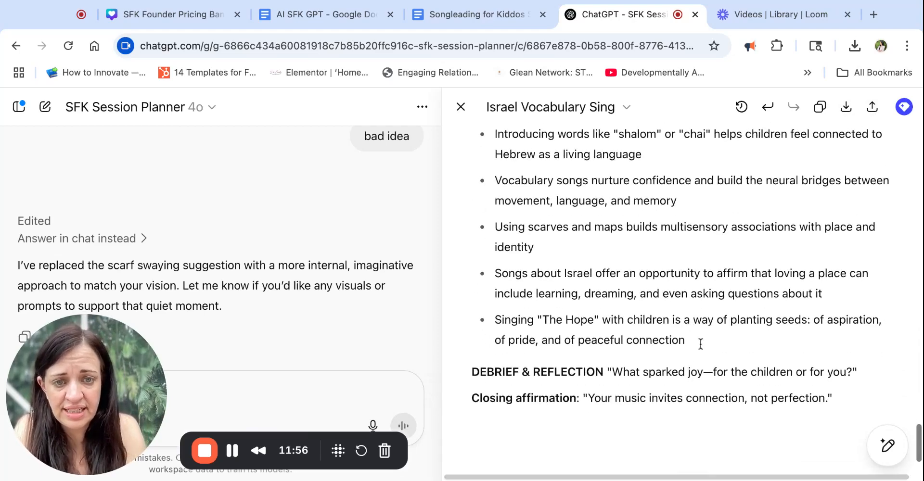
scroll(841, 400, "down", 2)
double_click(867, 359)
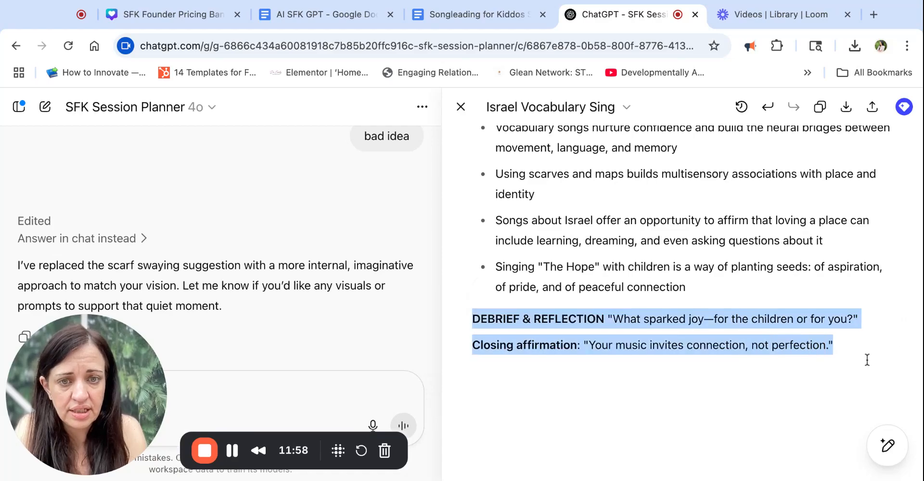
left_click_drag(856, 362, 846, 140)
key("ctrl+c")
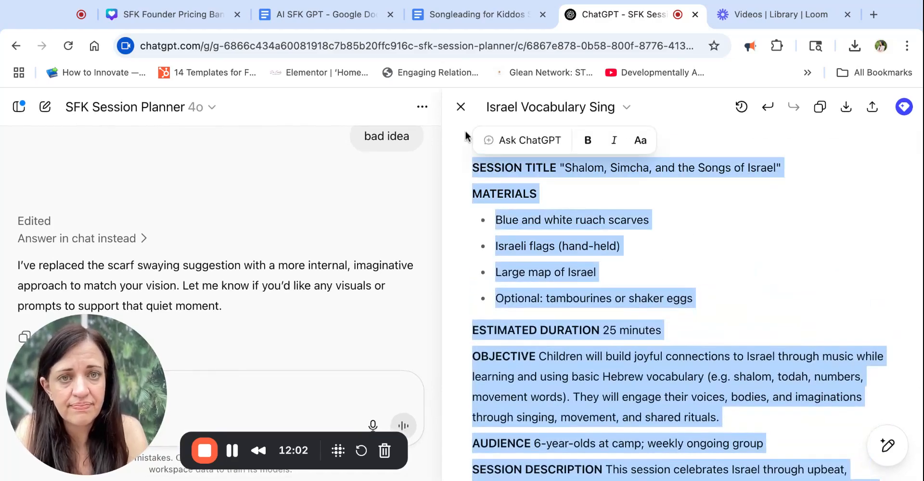
- Switch to Google Drive, create a blank Google Docs document and paste the copied session plan into it
left_click(873, 14)
left_click(863, 111)
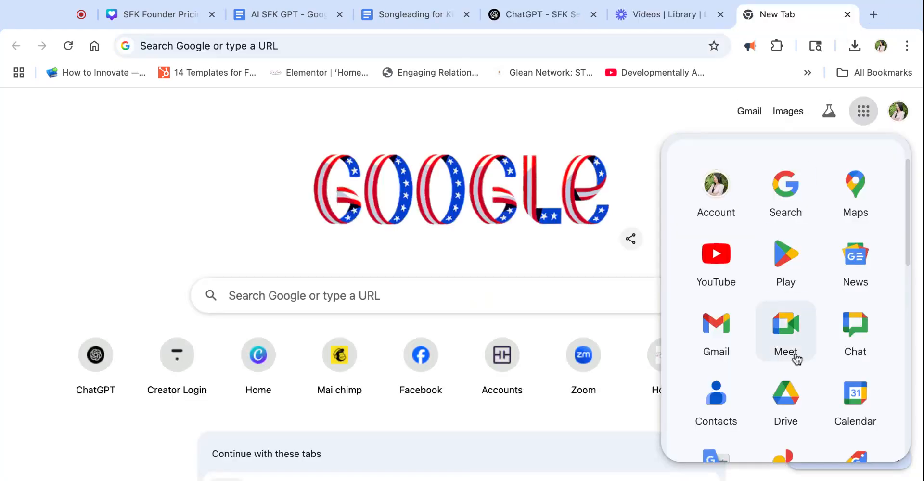
left_click(798, 385)
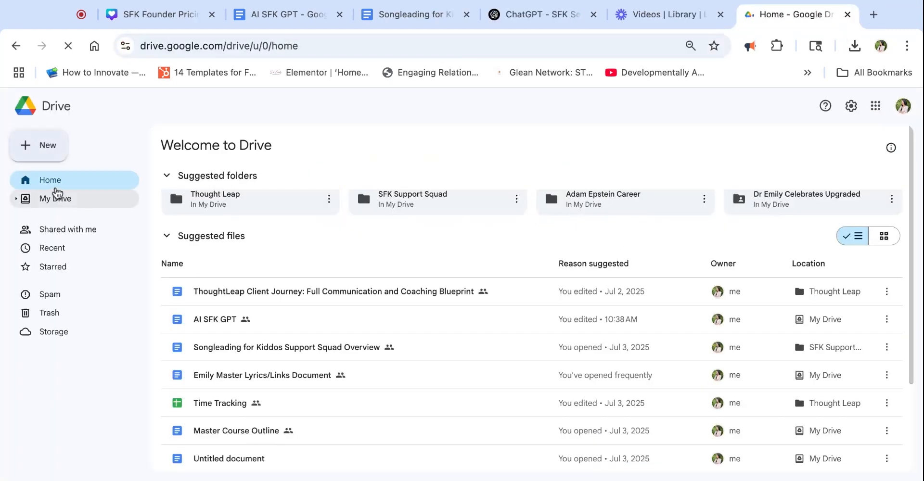
left_click(57, 188)
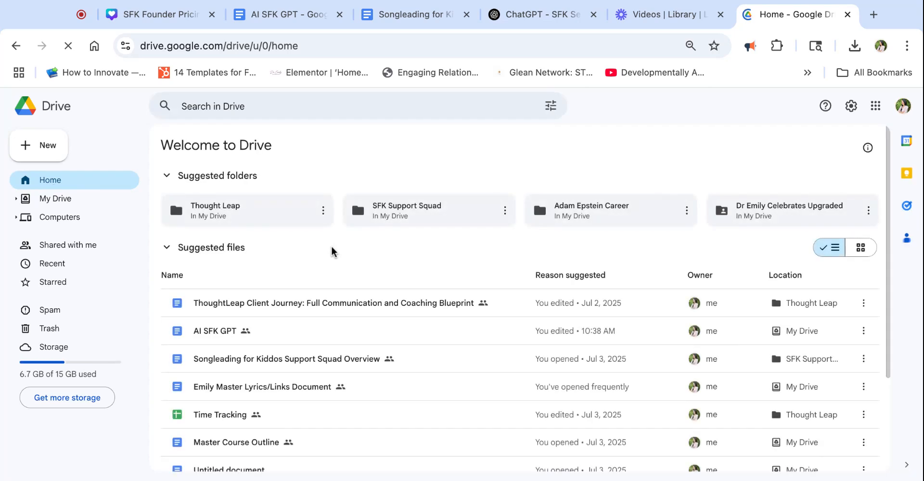
left_click(30, 140)
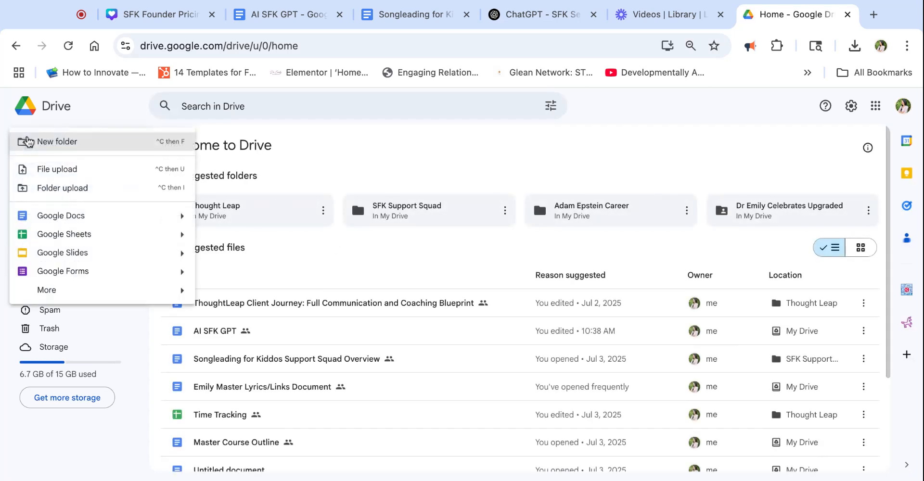
left_click(82, 215)
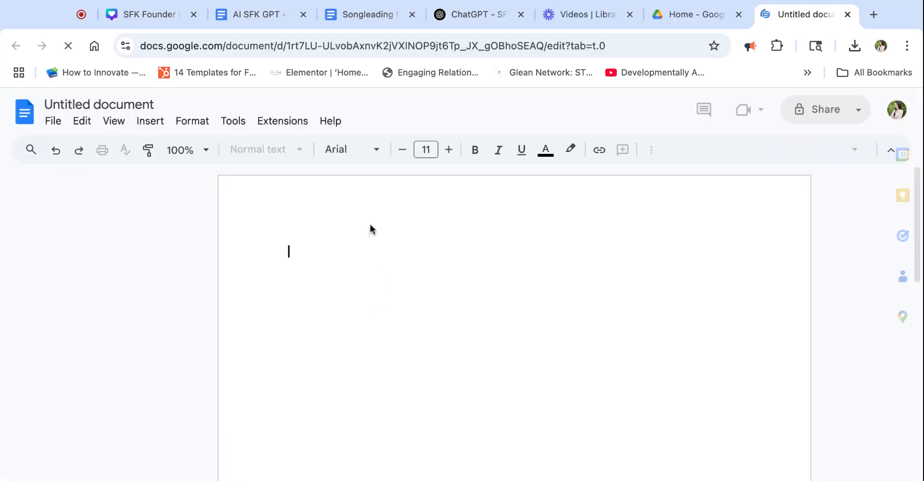
key("ctrl+v")
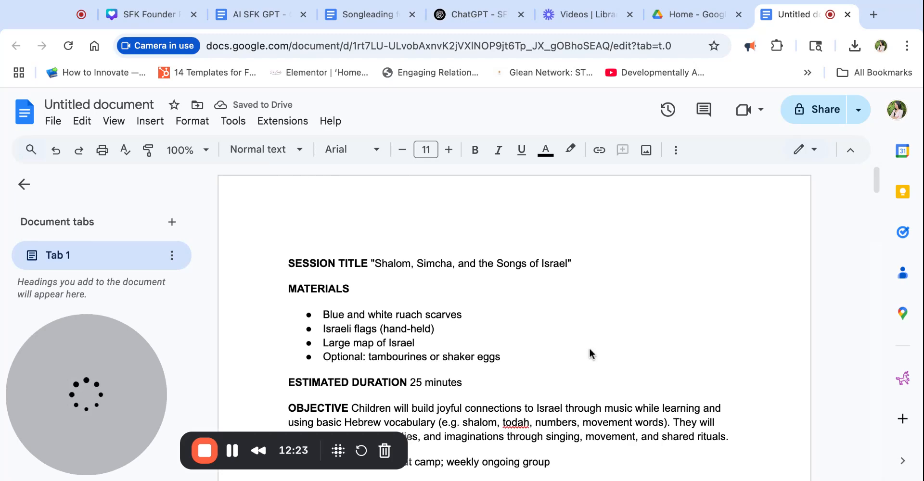
- Read through the pasted plan from the materials and objective to Song 1 in the thematic content
scroll(530, 370, "down", 1)
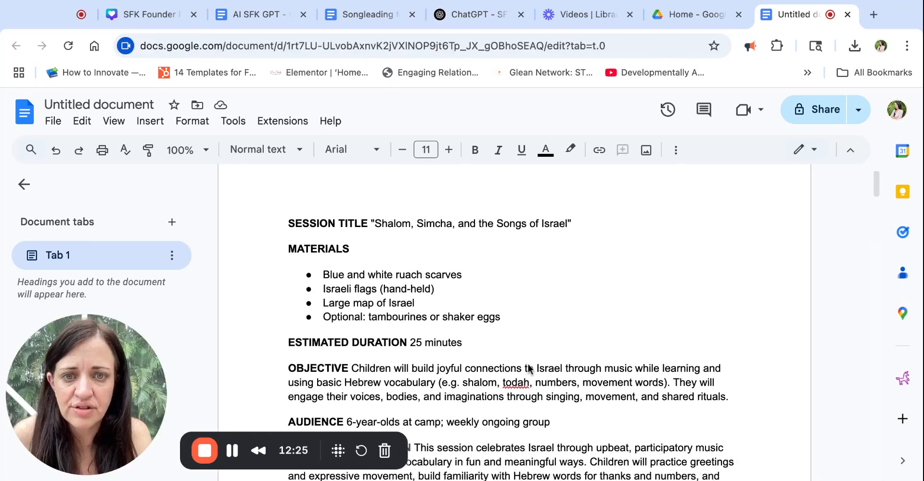
scroll(481, 371, "down", 1)
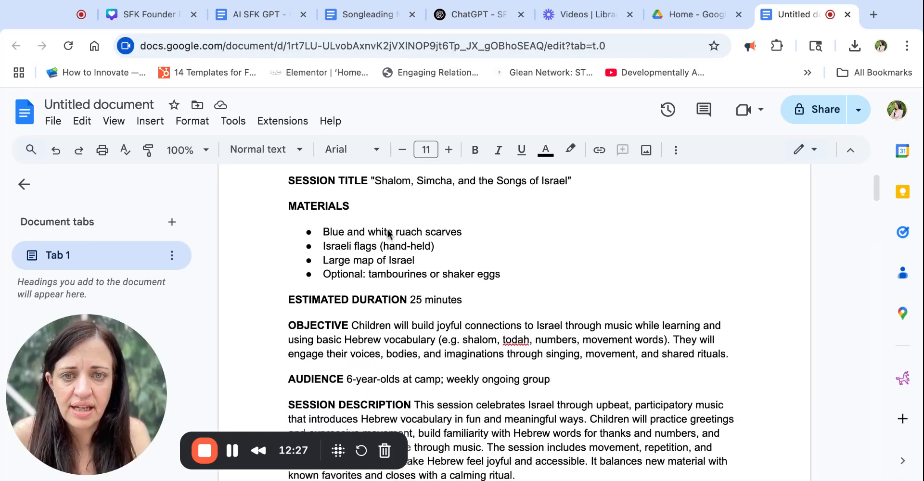
scroll(340, 235, "down", 1)
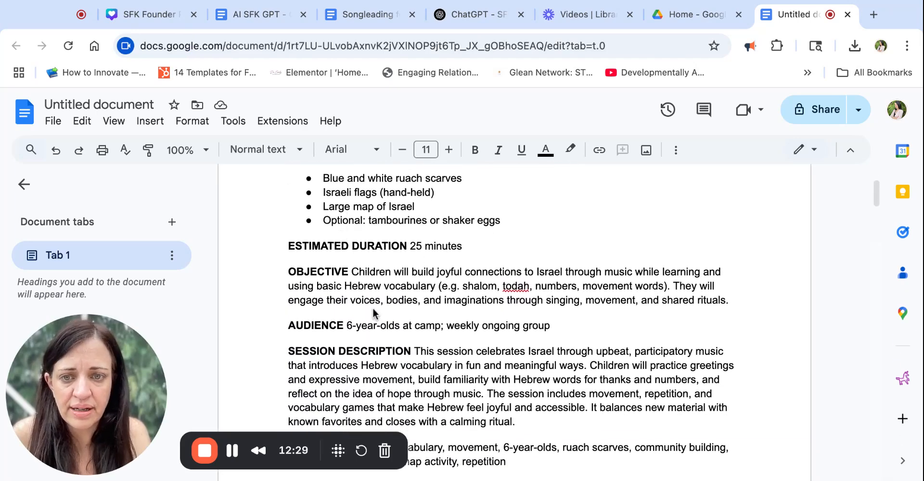
scroll(374, 312, "down", 2)
scroll(374, 312, "down", 2)
scroll(374, 308, "down", 4)
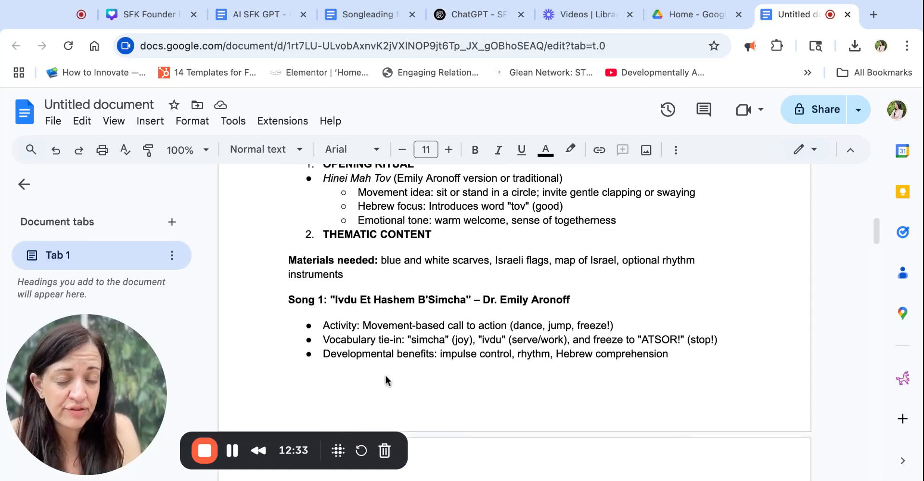
scroll(385, 380, "down", 1)
scroll(514, 298, "down", 1)
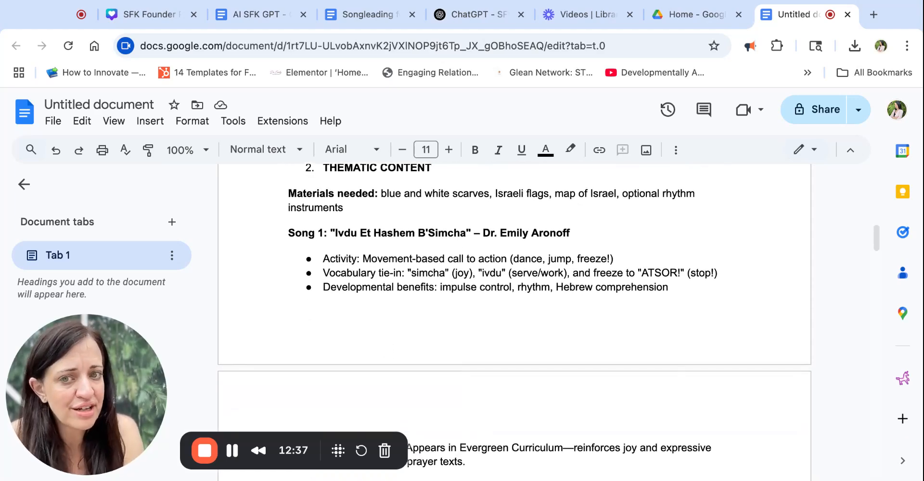